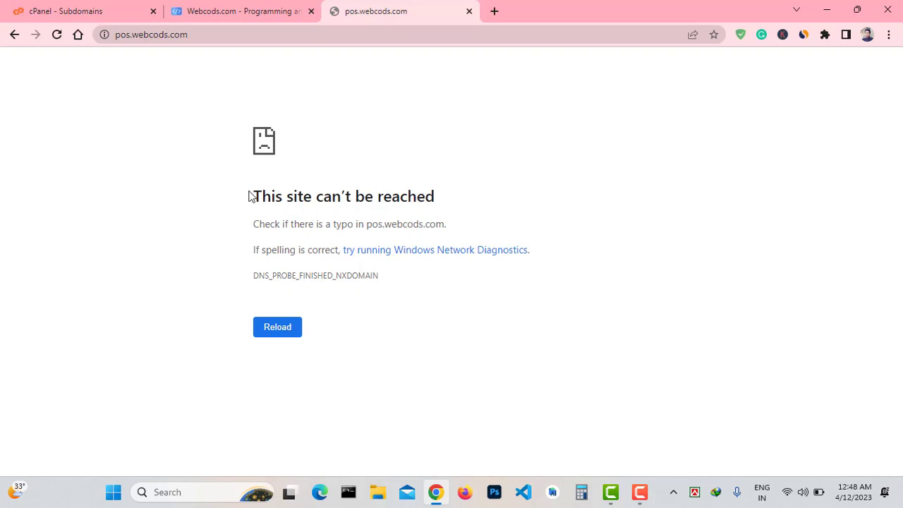
{"action": "key", "text": "F5"}
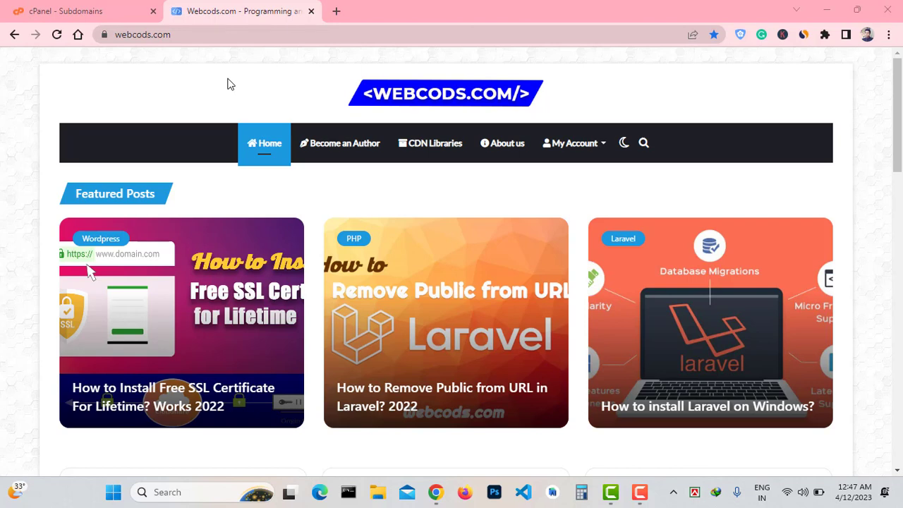
{"action": "left_click", "coordinate": [212, 32]}
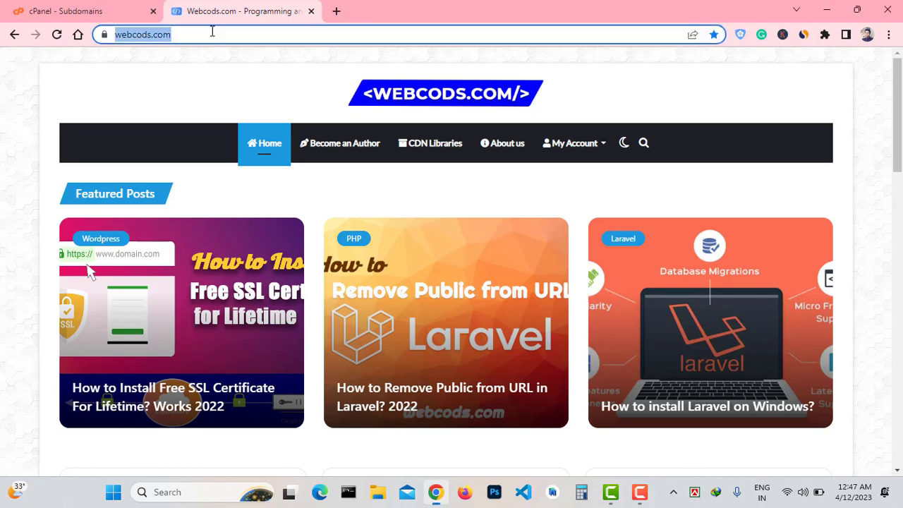
{"action": "left_click", "coordinate": [143, 36]}
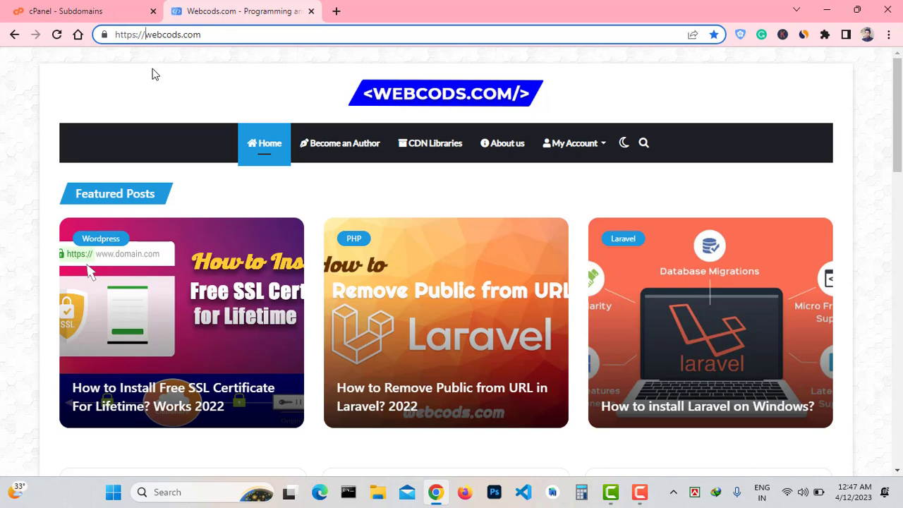
{"action": "left_click", "coordinate": [173, 65]}
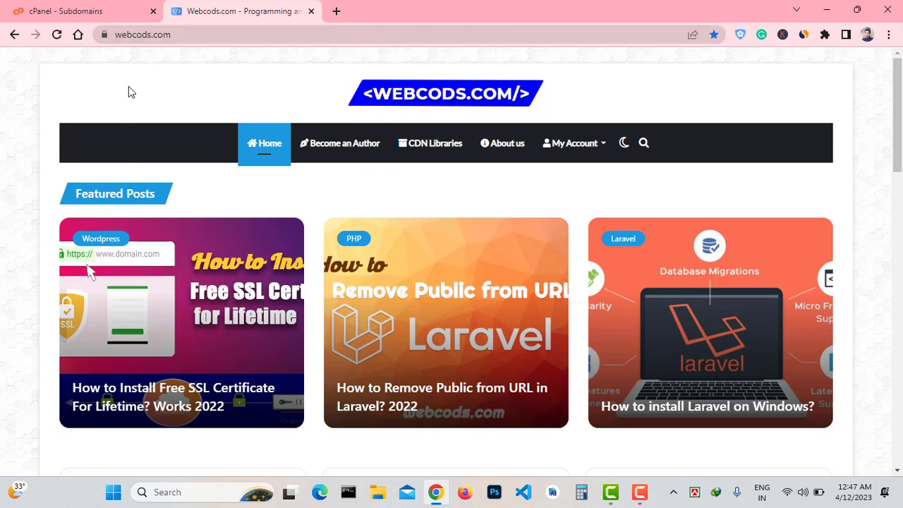
Step: Switch to cPanel, search its functions for "sub" and open the Subdomains page
{"action": "left_click", "coordinate": [99, 10]}
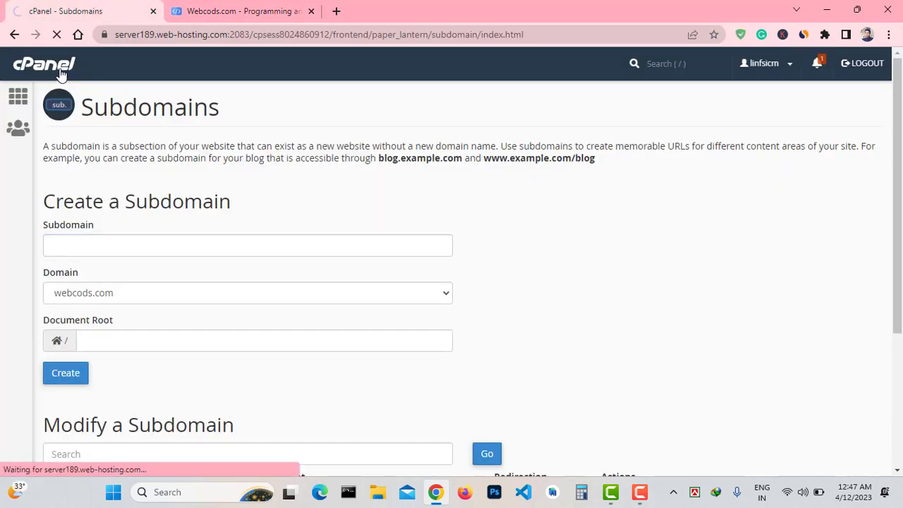
{"action": "left_click", "coordinate": [211, 98]}
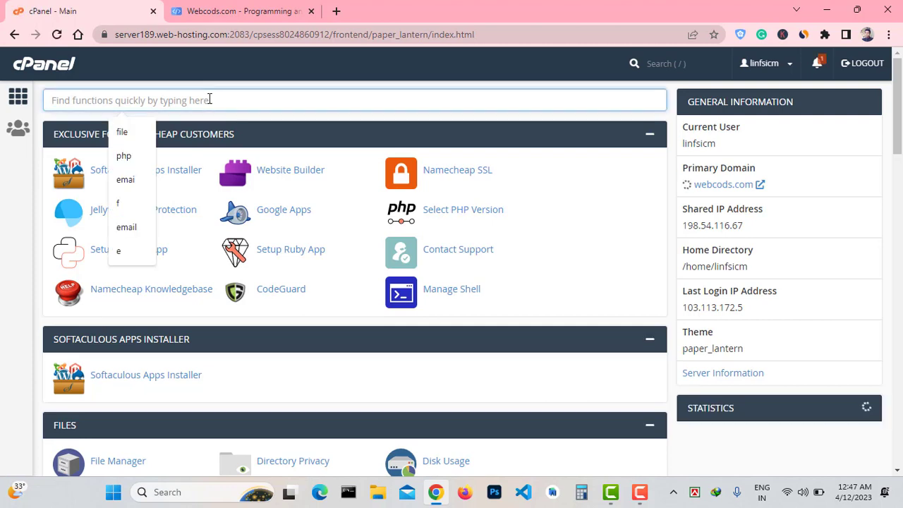
{"action": "type", "text": "sub"}
{"action": "left_click", "coordinate": [267, 172]}
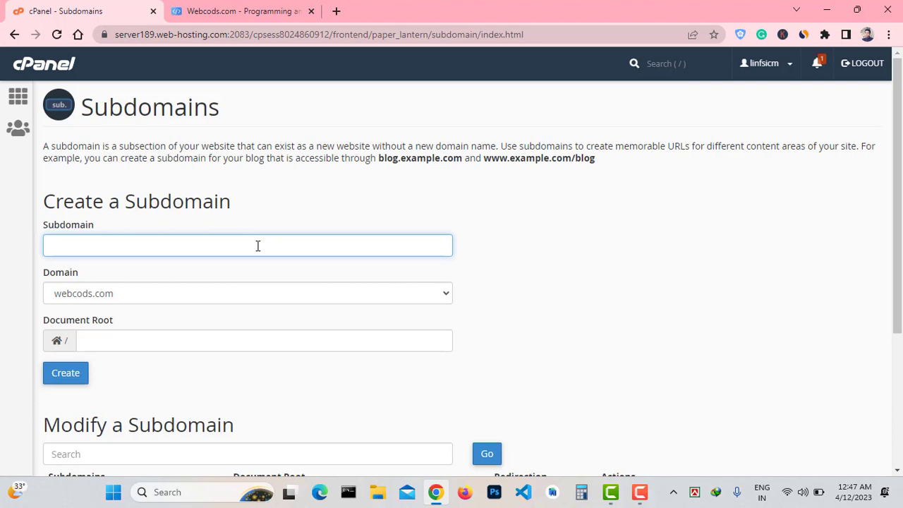
Step: Create the subdomain "pos" under webcods.com with the document root pos.webcods.com
{"action": "scroll", "coordinate": [247, 269], "scroll_direction": "down", "scroll_amount": 1}
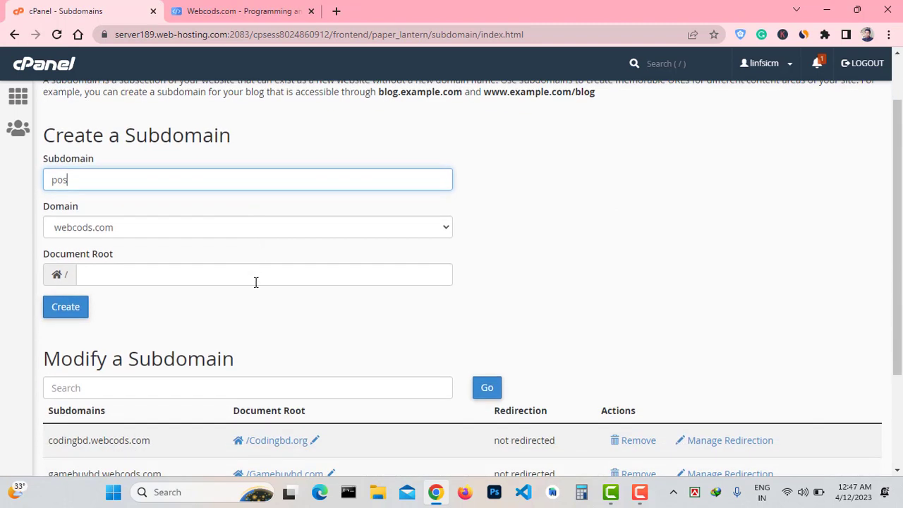
{"action": "left_click", "coordinate": [219, 276]}
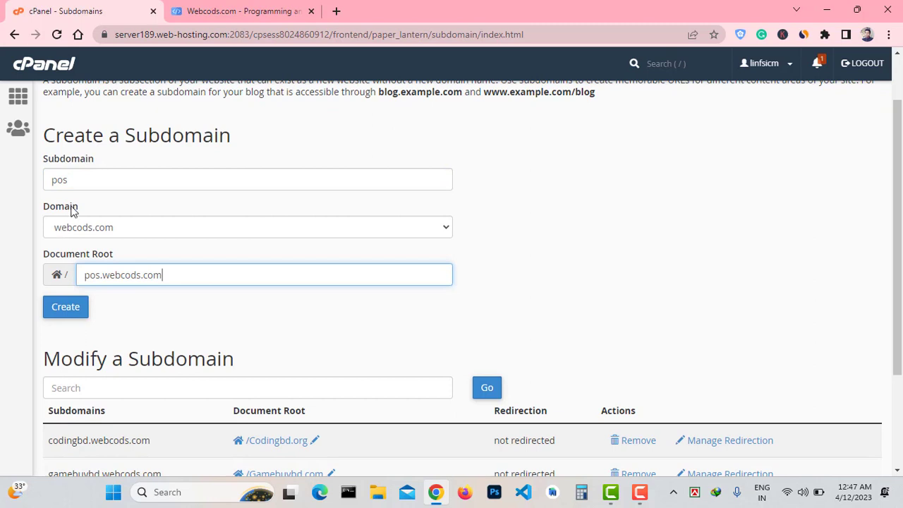
{"action": "left_click", "coordinate": [66, 310]}
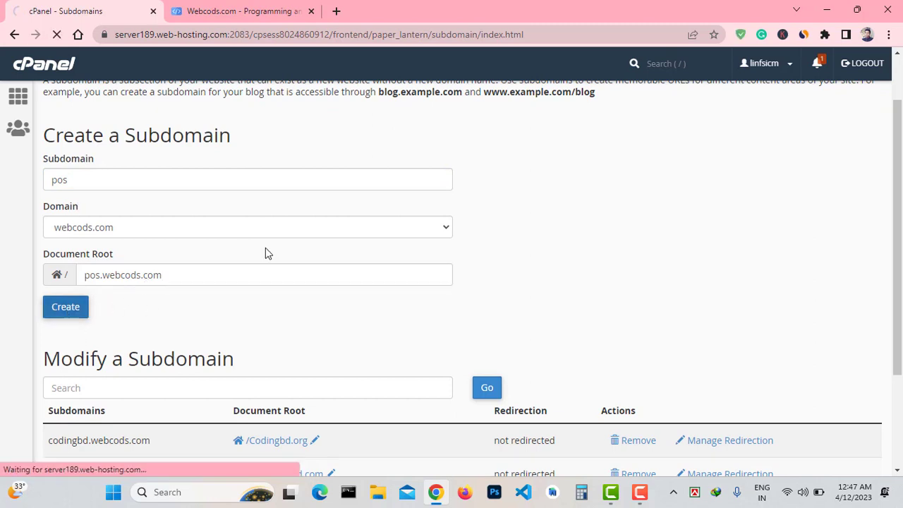
{"action": "scroll", "coordinate": [265, 251], "scroll_direction": "down", "scroll_amount": 1}
{"action": "scroll", "coordinate": [266, 248], "scroll_direction": "down", "scroll_amount": 1}
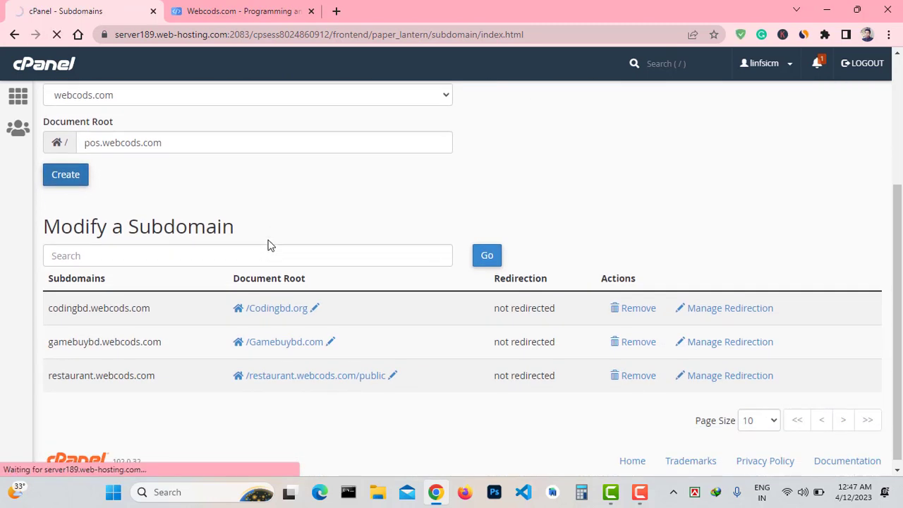
{"action": "scroll", "coordinate": [267, 237], "scroll_direction": "up", "scroll_amount": 1}
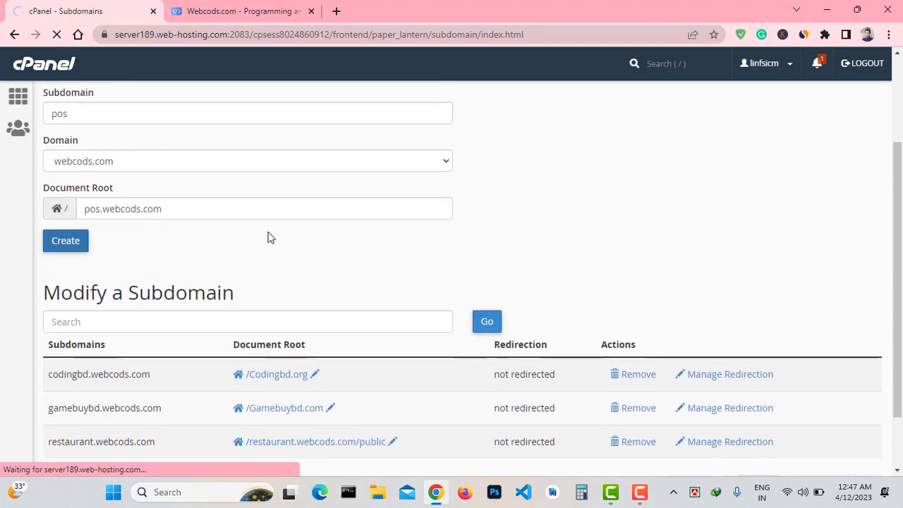
{"action": "scroll", "coordinate": [267, 237], "scroll_direction": "down", "scroll_amount": 1}
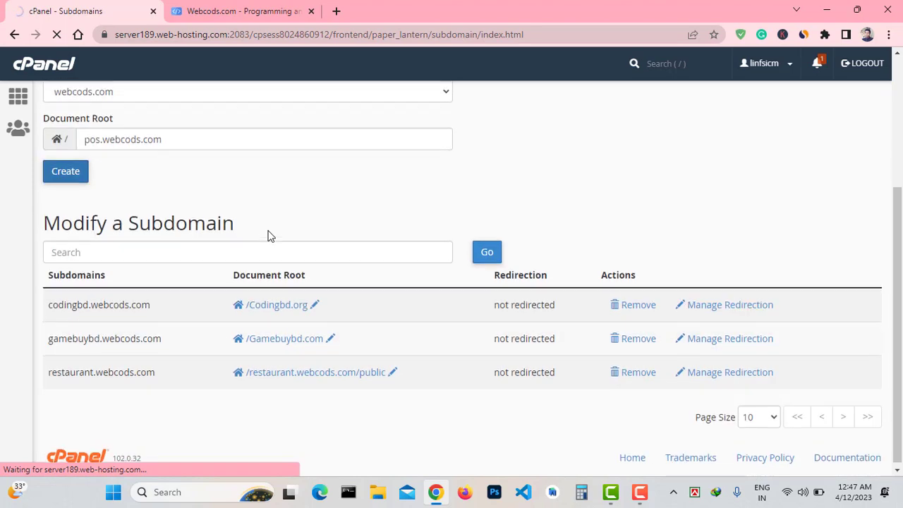
{"action": "scroll", "coordinate": [267, 237], "scroll_direction": "up", "scroll_amount": 3}
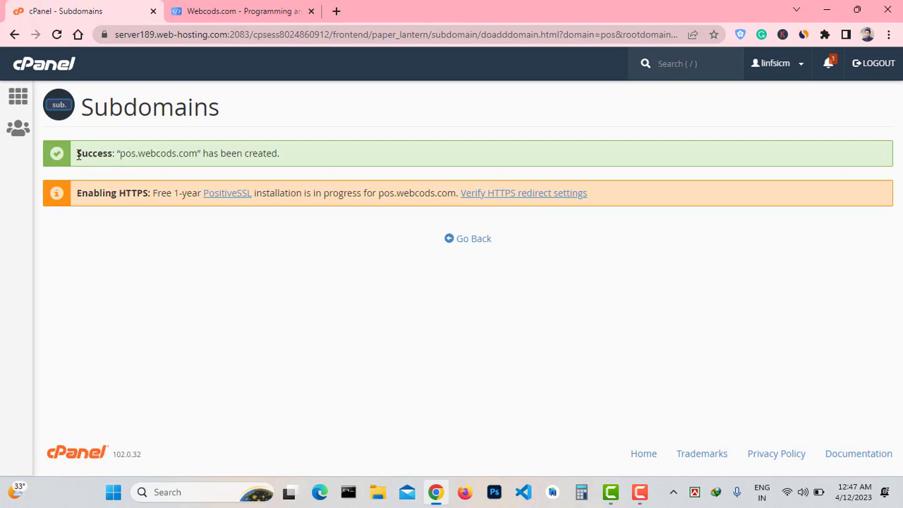
Step: Copy the new subdomain's address, pos.webcods.com, from the success message and load it in a new browser tab
{"action": "left_click_drag", "start_coordinate": [76, 155], "coordinate": [276, 156]}
{"action": "left_click", "coordinate": [122, 156]}
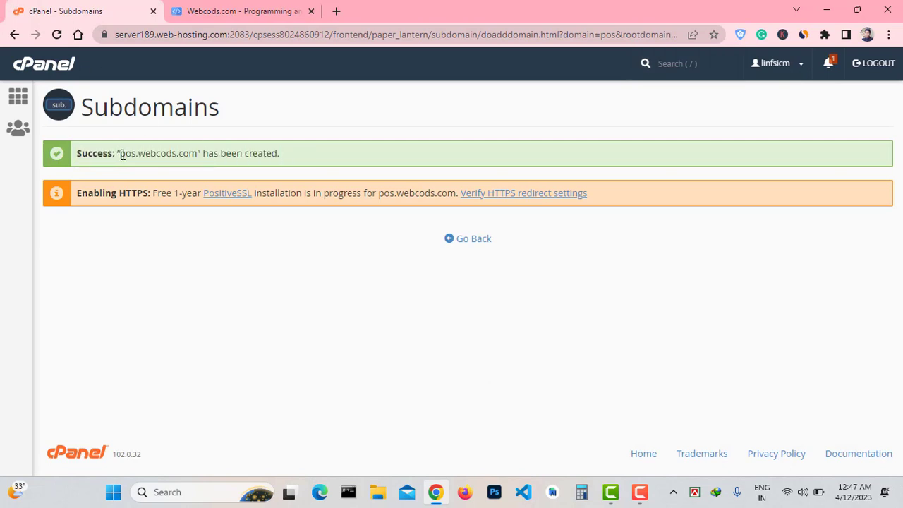
{"action": "left_click_drag", "start_coordinate": [121, 155], "coordinate": [198, 156]}
{"action": "right_click", "coordinate": [185, 153]}
{"action": "left_click", "coordinate": [204, 160]}
{"action": "left_click", "coordinate": [484, 239]}
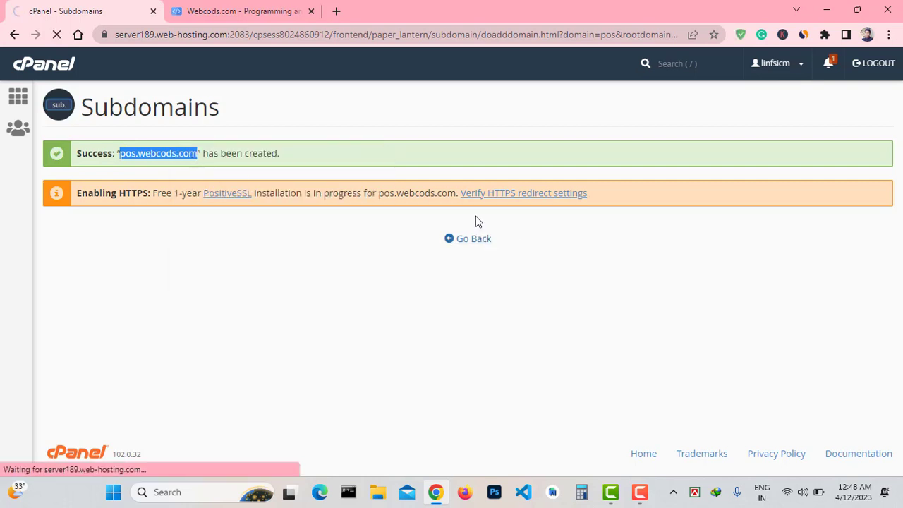
{"action": "left_click", "coordinate": [336, 12]}
{"action": "right_click", "coordinate": [308, 30]}
{"action": "left_click", "coordinate": [364, 132]}
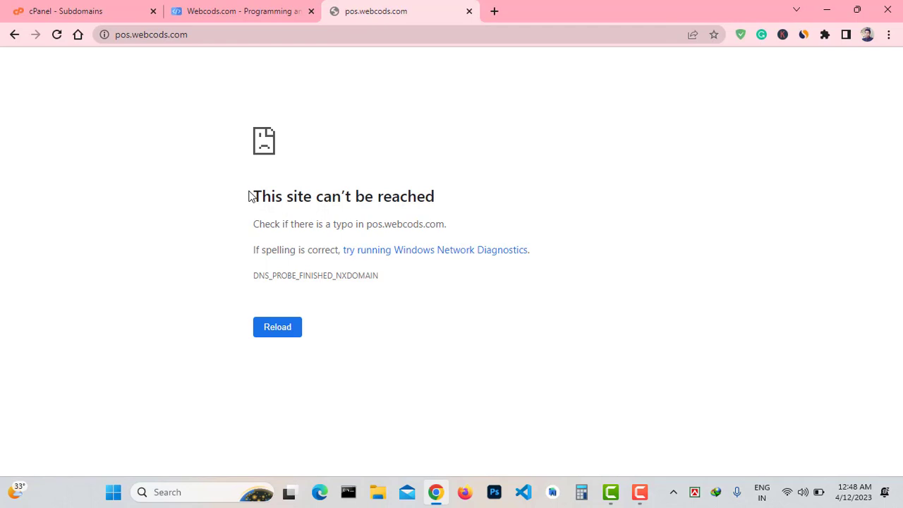
Step: Reload pos.webcods.com, and reload the main webcods.com site for comparison
{"action": "left_click_drag", "start_coordinate": [251, 196], "coordinate": [443, 205]}
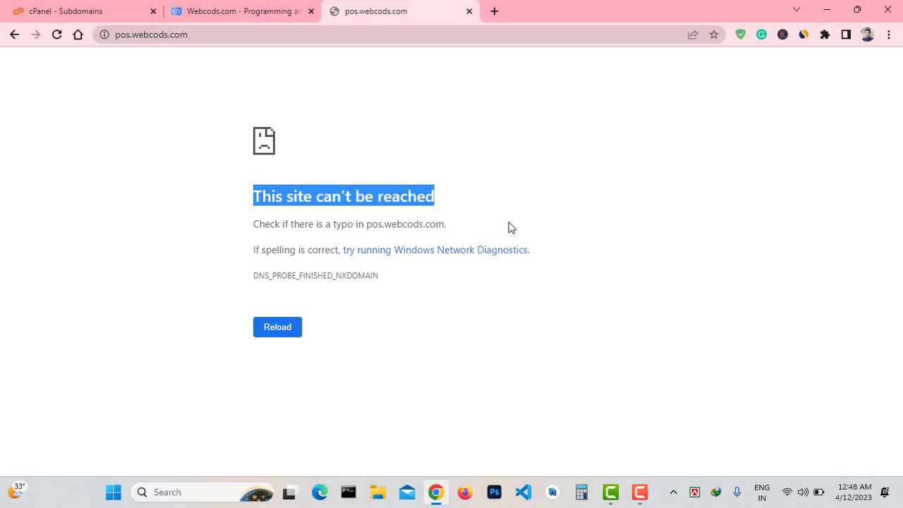
{"action": "left_click", "coordinate": [286, 331]}
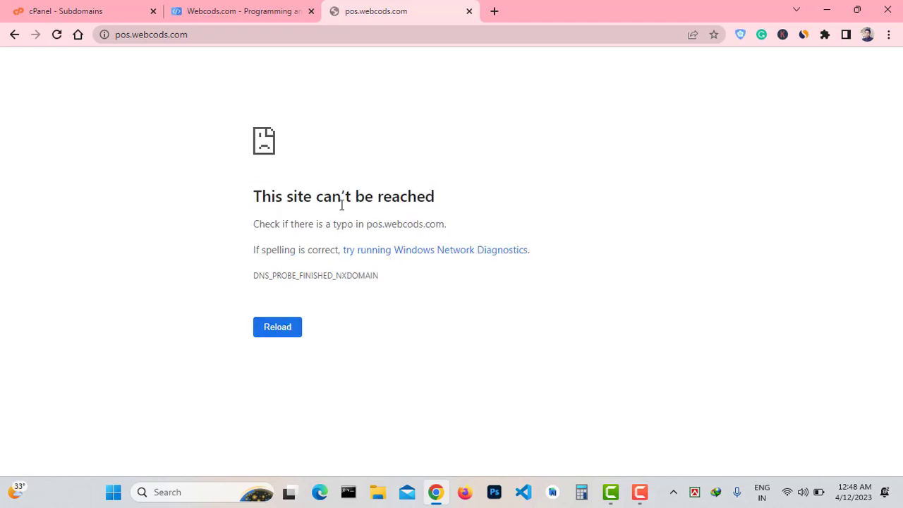
{"action": "left_click", "coordinate": [232, 11]}
{"action": "left_click", "coordinate": [56, 34]}
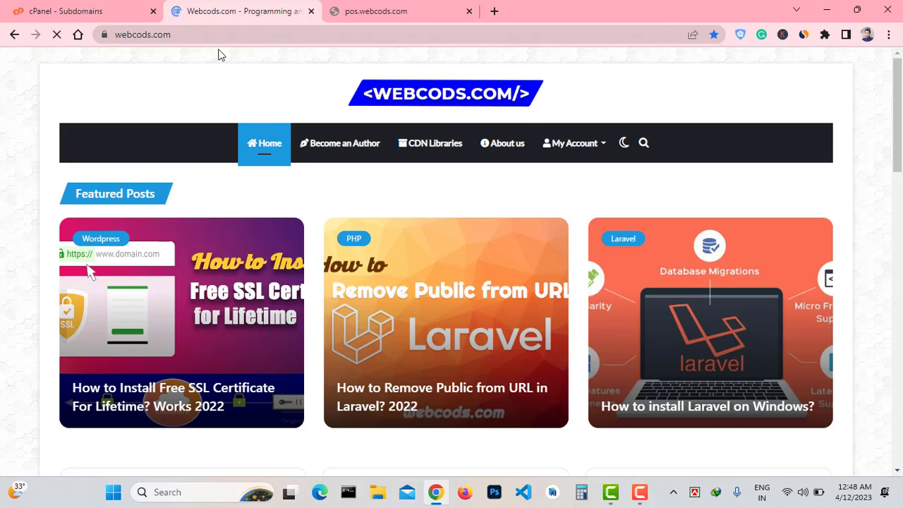
Step: Check the entry for pos.webcods.com in cPanel's subdomain list and revisit the two site tabs
{"action": "left_click", "coordinate": [110, 7]}
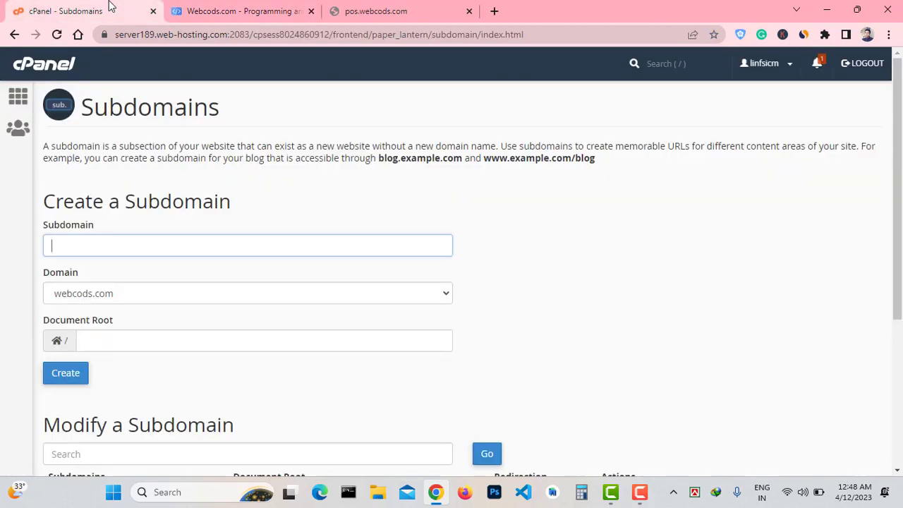
{"action": "scroll", "coordinate": [106, 233], "scroll_direction": "down", "scroll_amount": 3}
{"action": "left_click_drag", "start_coordinate": [131, 339], "coordinate": [48, 339]}
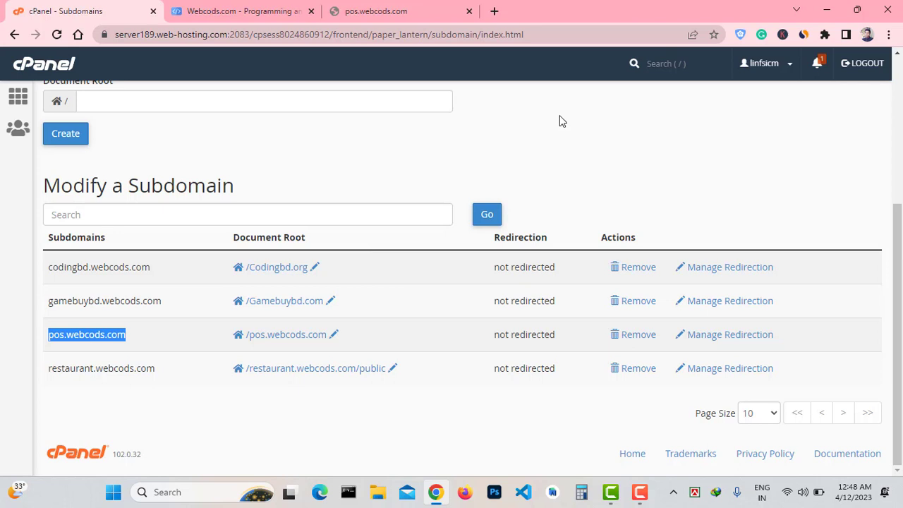
{"action": "scroll", "coordinate": [561, 123], "scroll_direction": "up", "scroll_amount": 1}
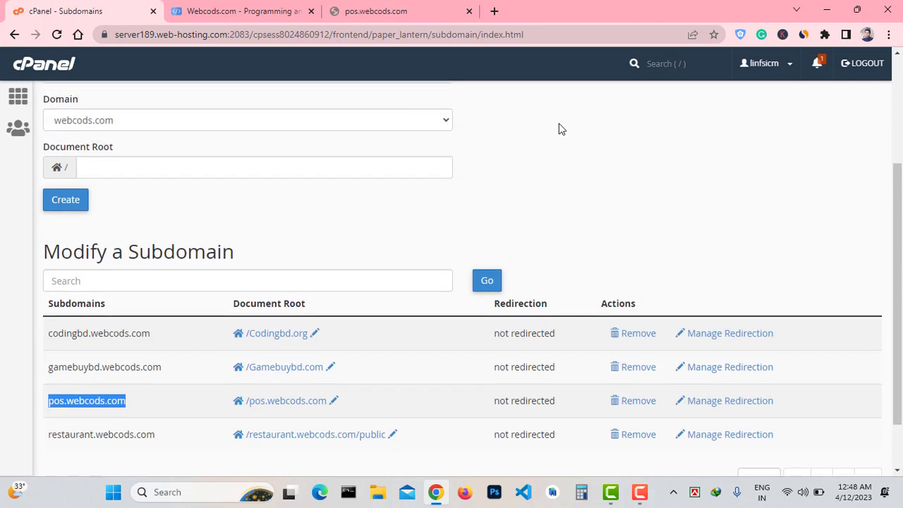
{"action": "left_click", "coordinate": [539, 151]}
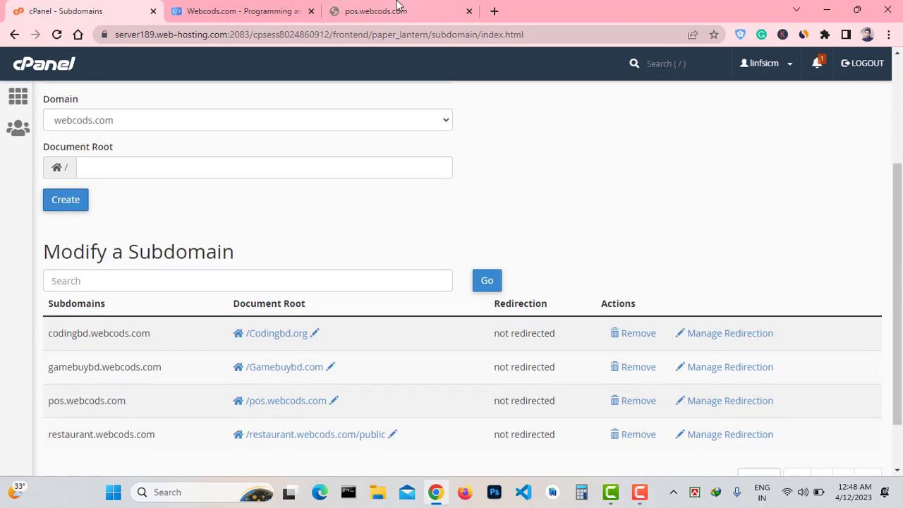
{"action": "left_click", "coordinate": [376, 10]}
{"action": "left_click", "coordinate": [270, 6]}
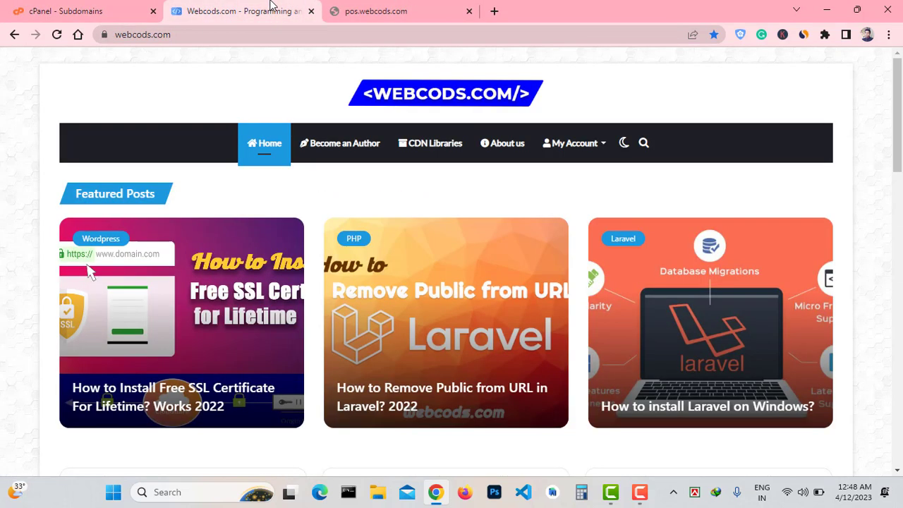
Step: Open cloudflare.com in a new browser tab
{"action": "left_click", "coordinate": [494, 11]}
{"action": "type", "text": "c"}
{"action": "key", "text": "Return"}
{"action": "type", "text": "l"}
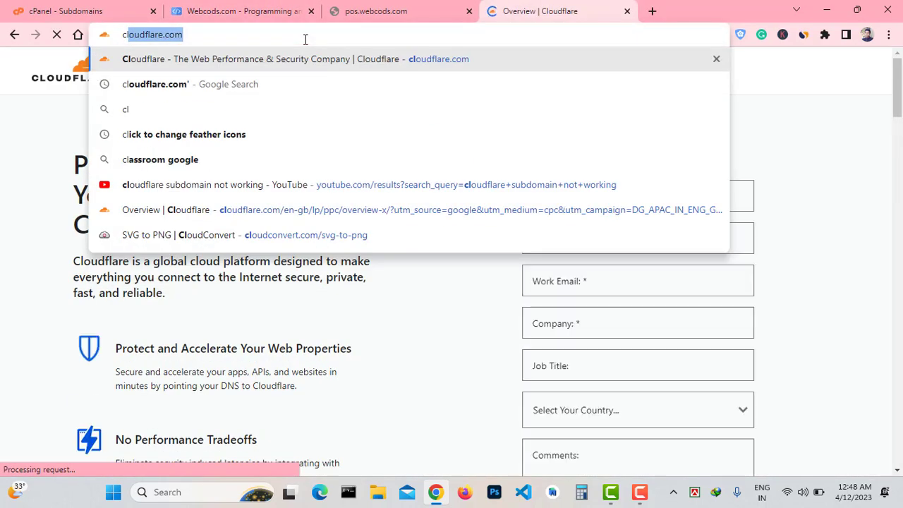
{"action": "key", "text": "Return"}
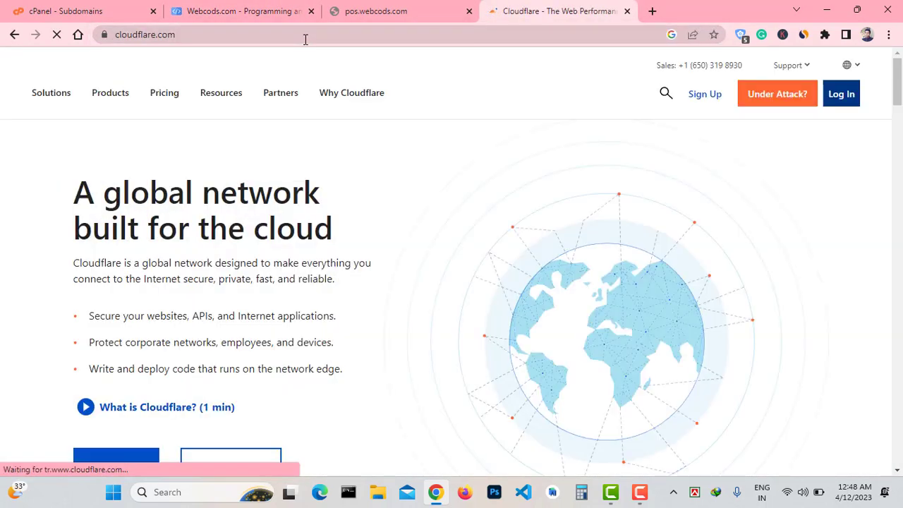
Step: Log in to the Cloudflare dashboard with the prefilled account e-mail and password
{"action": "left_click", "coordinate": [844, 105]}
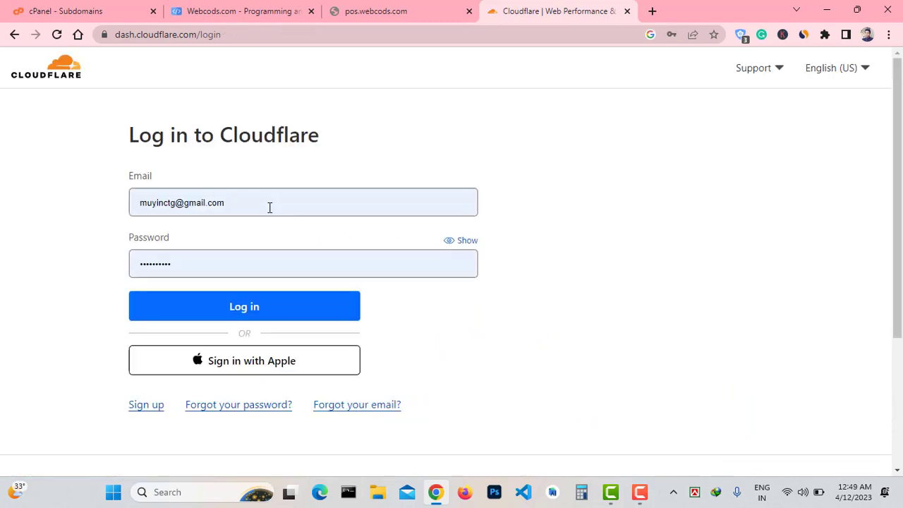
{"action": "left_click", "coordinate": [270, 208]}
{"action": "left_click", "coordinate": [232, 315]}
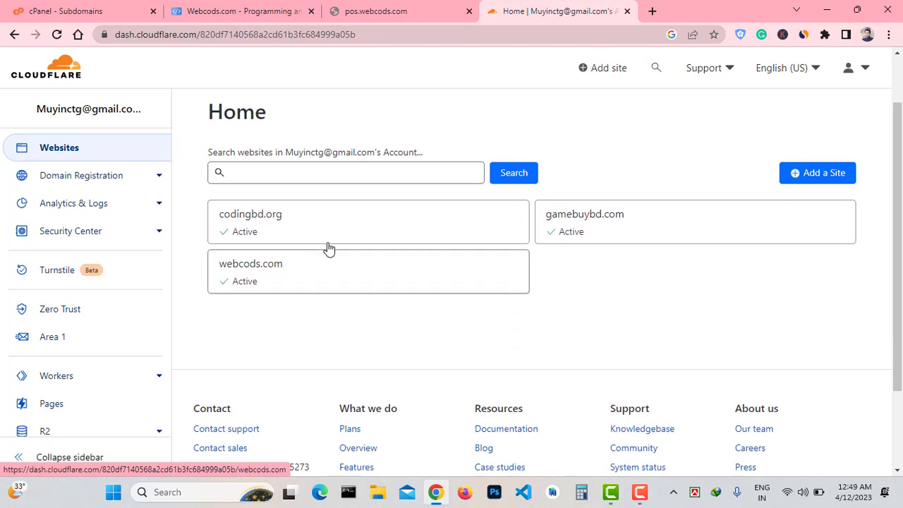
Step: Open the DNS records of the webcods.com site in Cloudflare and look through the existing records
{"action": "left_click", "coordinate": [257, 9]}
{"action": "left_click", "coordinate": [185, 34]}
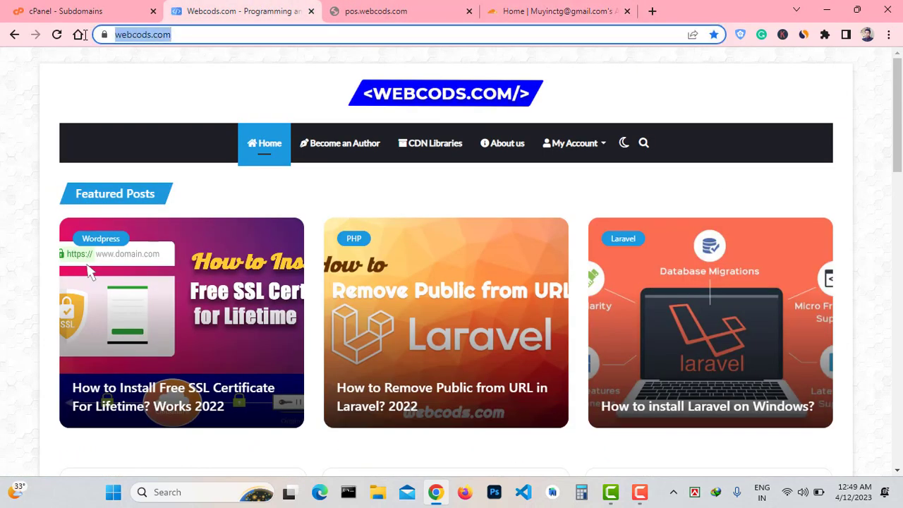
{"action": "left_click", "coordinate": [554, 12]}
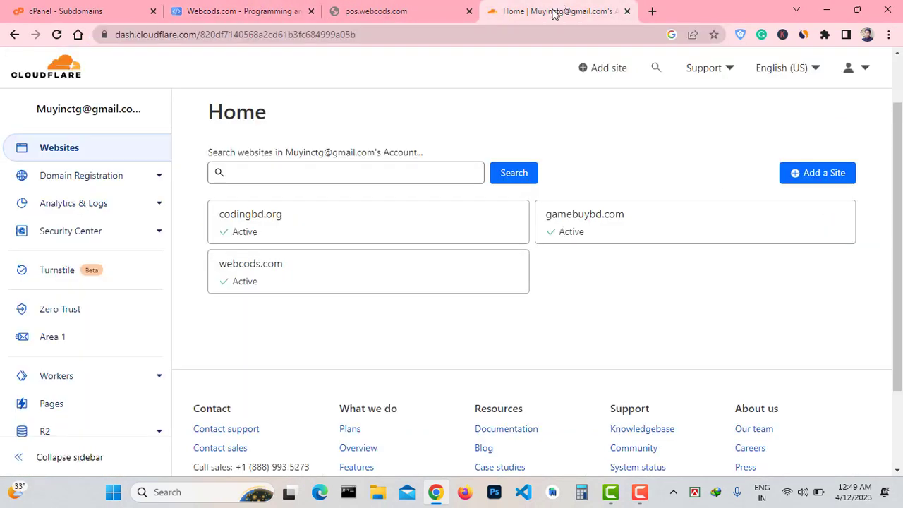
{"action": "left_click", "coordinate": [259, 273]}
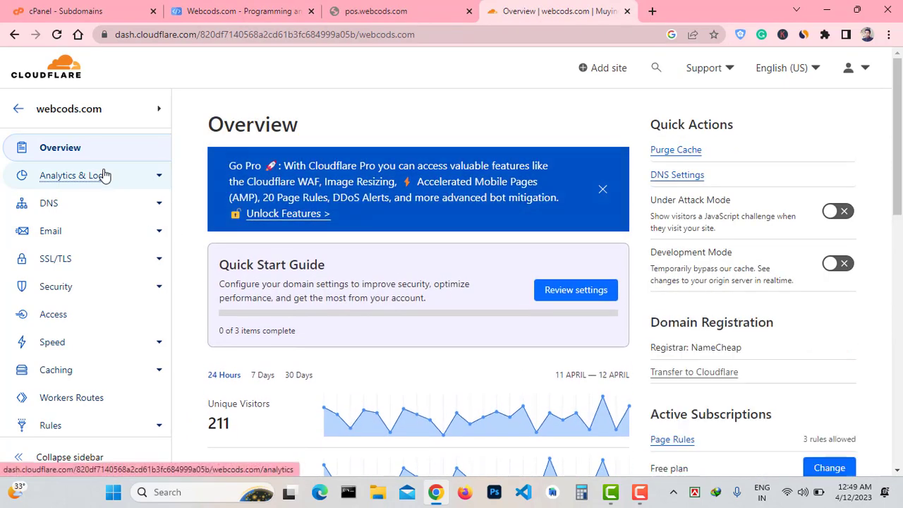
{"action": "left_click", "coordinate": [51, 204]}
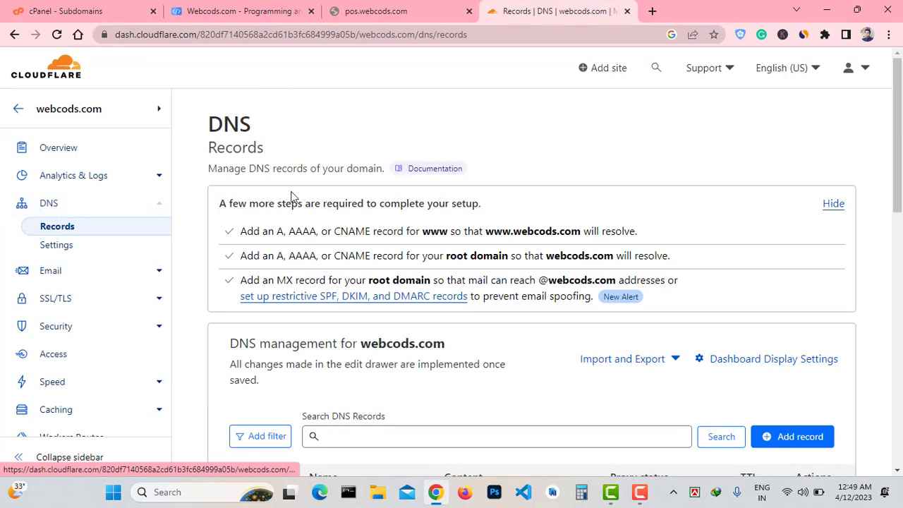
{"action": "scroll", "coordinate": [306, 195], "scroll_direction": "down", "scroll_amount": 5}
{"action": "scroll", "coordinate": [360, 181], "scroll_direction": "up", "scroll_amount": 4}
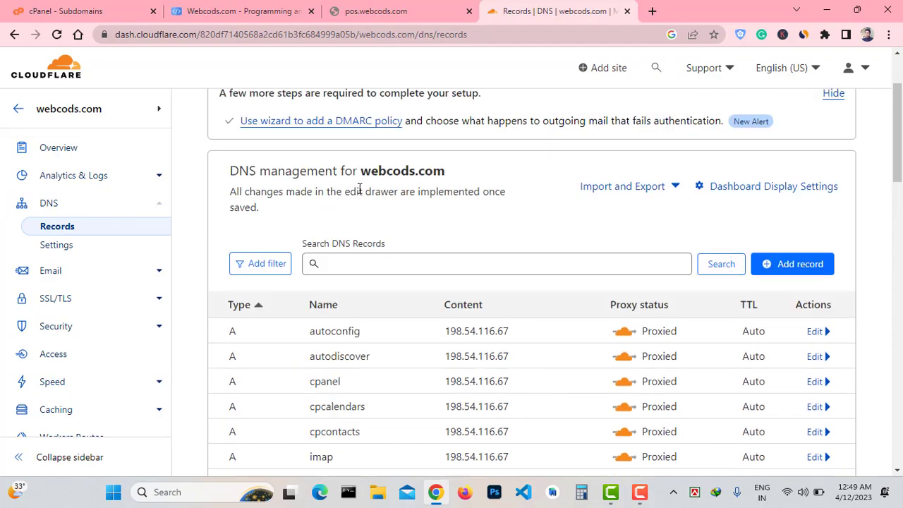
{"action": "scroll", "coordinate": [359, 181], "scroll_direction": "down", "scroll_amount": 4}
{"action": "scroll", "coordinate": [361, 182], "scroll_direction": "down", "scroll_amount": 6}
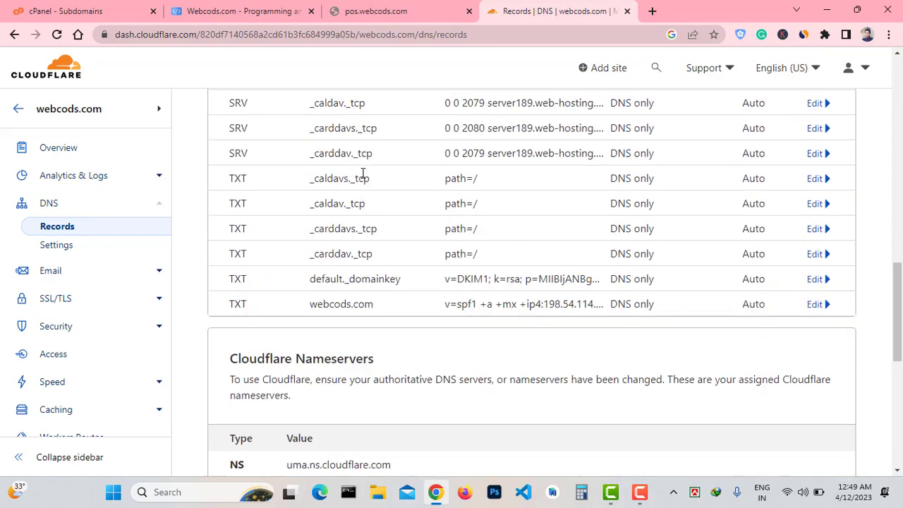
Step: Look through the whole webcods.com DNS record list for an entry covering the pos subdomain
{"action": "scroll", "coordinate": [362, 175], "scroll_direction": "up", "scroll_amount": 10}
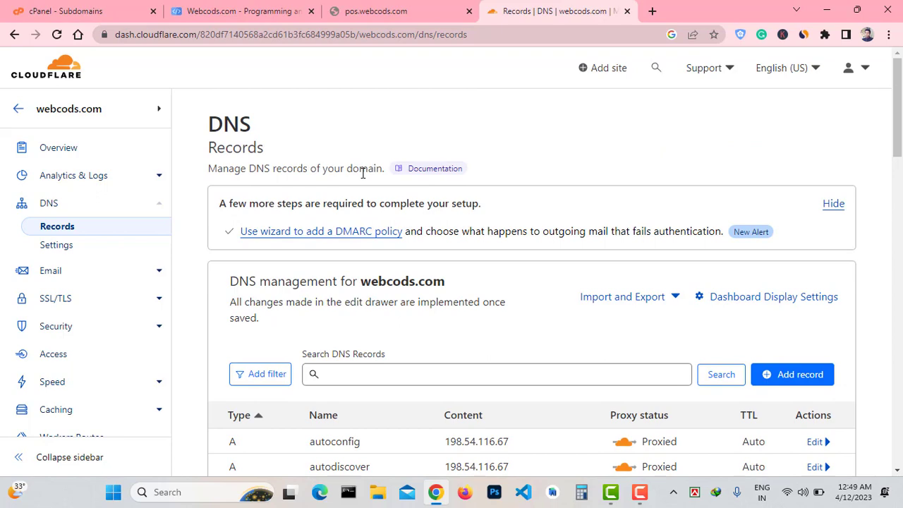
{"action": "scroll", "coordinate": [363, 173], "scroll_direction": "down", "scroll_amount": 3}
{"action": "scroll", "coordinate": [363, 172], "scroll_direction": "down", "scroll_amount": 2}
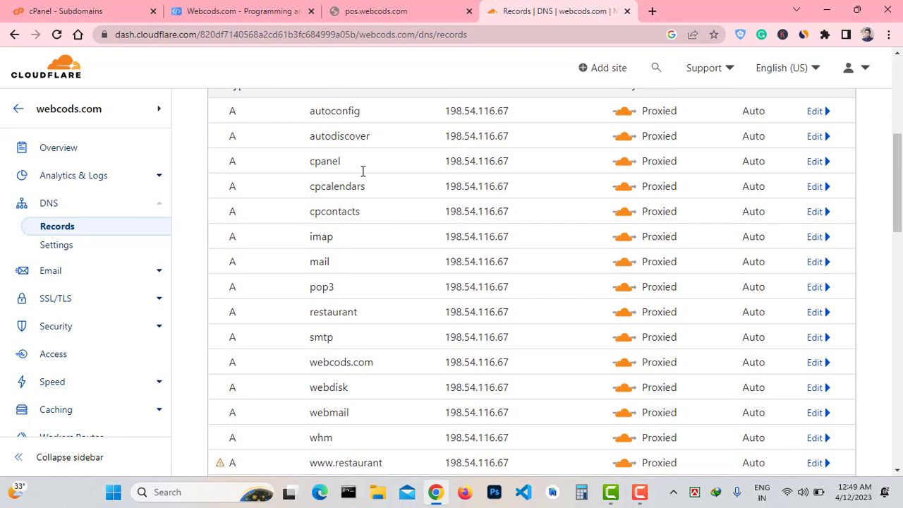
{"action": "scroll", "coordinate": [362, 171], "scroll_direction": "down", "scroll_amount": 12}
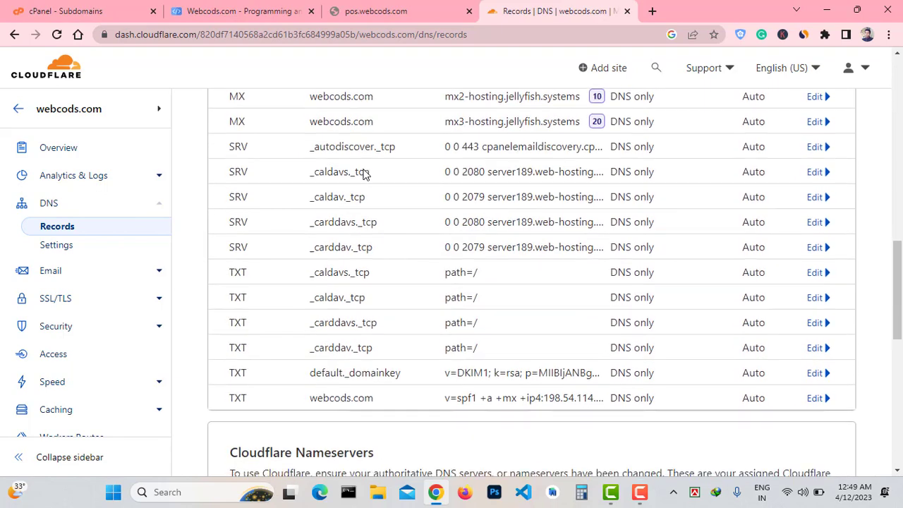
{"action": "scroll", "coordinate": [363, 173], "scroll_direction": "up", "scroll_amount": 15}
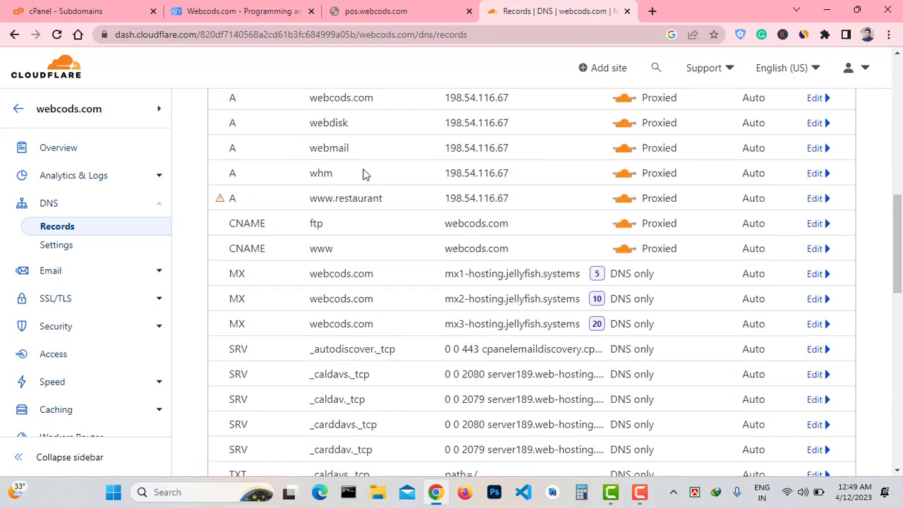
{"action": "scroll", "coordinate": [365, 173], "scroll_direction": "up", "scroll_amount": 1}
{"action": "scroll", "coordinate": [363, 172], "scroll_direction": "down", "scroll_amount": 1}
{"action": "scroll", "coordinate": [379, 185], "scroll_direction": "up", "scroll_amount": 4}
Step: Copy the subdomain prefix "pos" from the address of the open pos.webcods.com page
{"action": "left_click", "coordinate": [416, 6]}
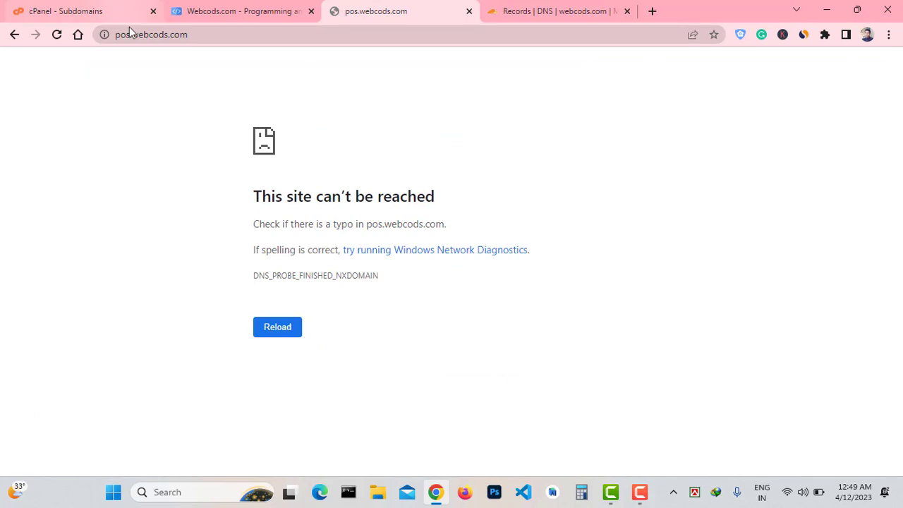
{"action": "left_click", "coordinate": [176, 34]}
{"action": "key", "text": "ctrl+a"}
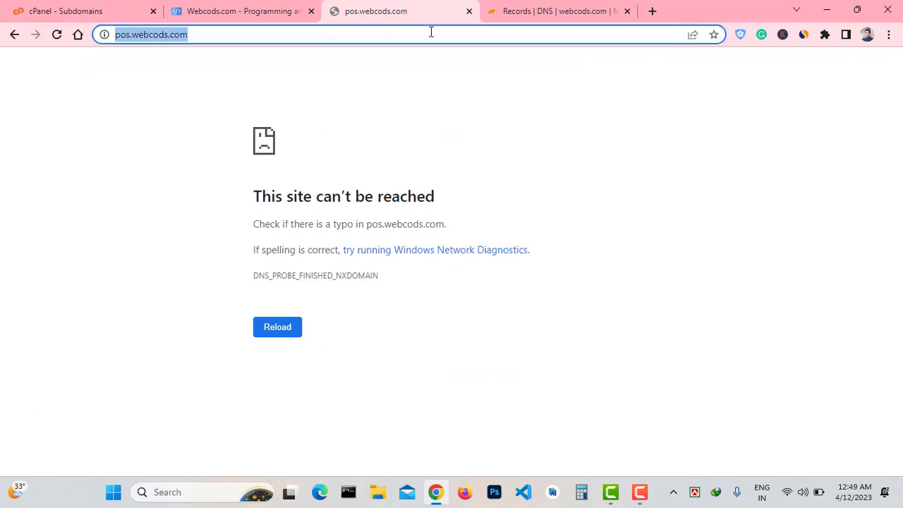
{"action": "left_click", "coordinate": [139, 38]}
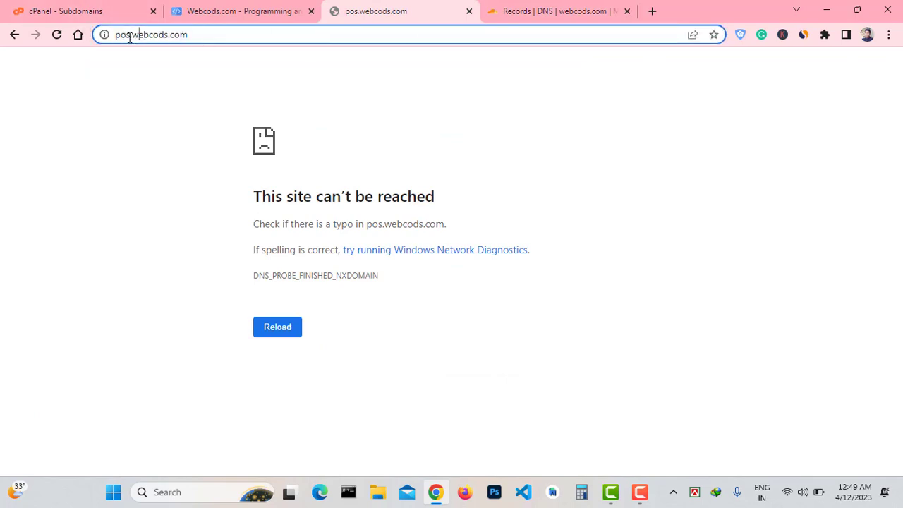
{"action": "double_click", "coordinate": [117, 36]}
{"action": "right_click", "coordinate": [122, 39]}
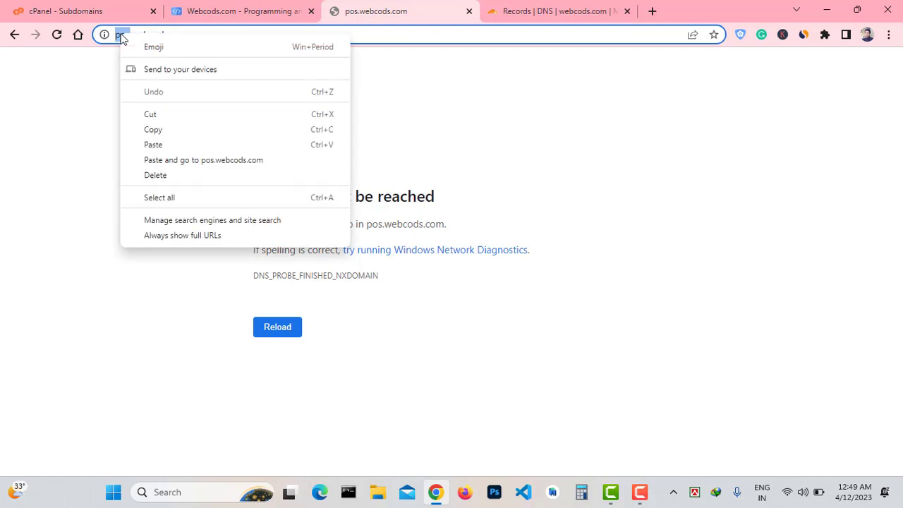
{"action": "left_click", "coordinate": [147, 130]}
{"action": "key", "text": "ctrl+a"}
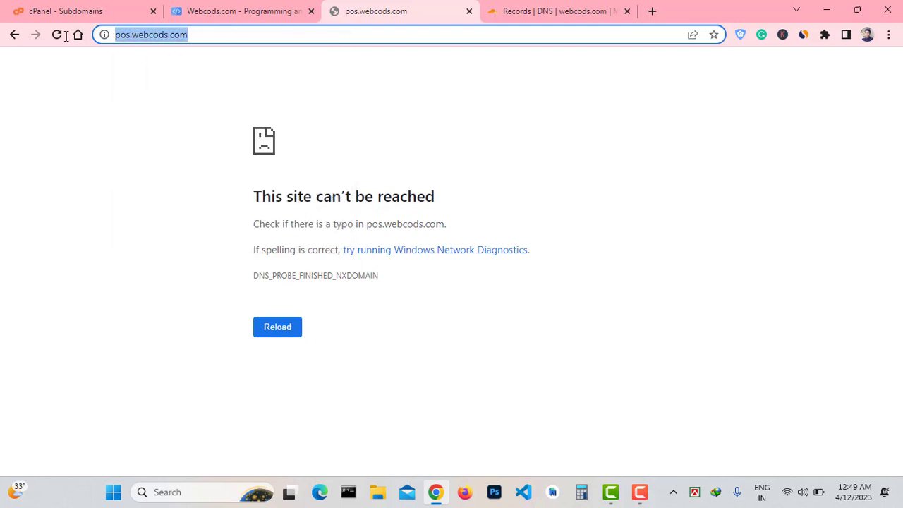
Step: Start a new DNS record for webcods.com in Cloudflare with type A and the name pos
{"action": "left_click", "coordinate": [527, 12]}
{"action": "scroll", "coordinate": [586, 184], "scroll_direction": "down", "scroll_amount": 2}
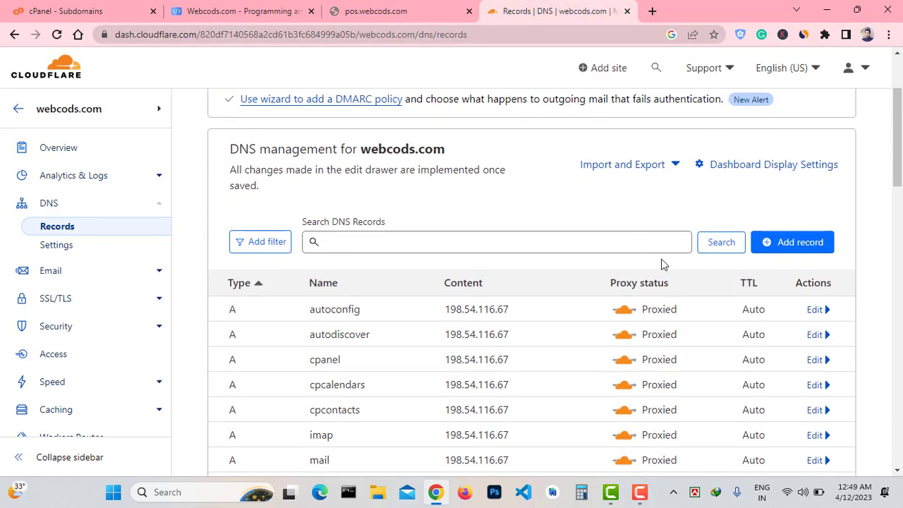
{"action": "left_click", "coordinate": [788, 248]}
{"action": "scroll", "coordinate": [784, 237], "scroll_direction": "down", "scroll_amount": 2}
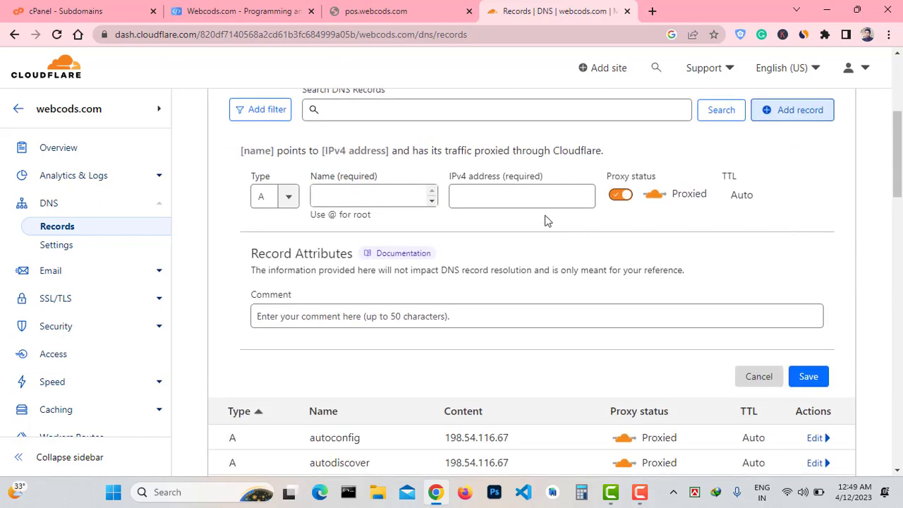
{"action": "left_click", "coordinate": [289, 198]}
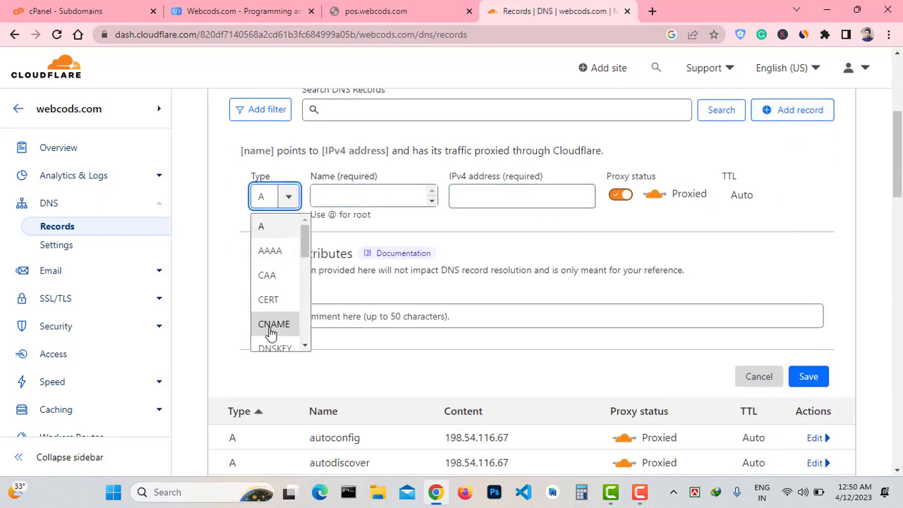
{"action": "left_click", "coordinate": [264, 233]}
{"action": "scroll", "coordinate": [285, 225], "scroll_direction": "down", "scroll_amount": 1}
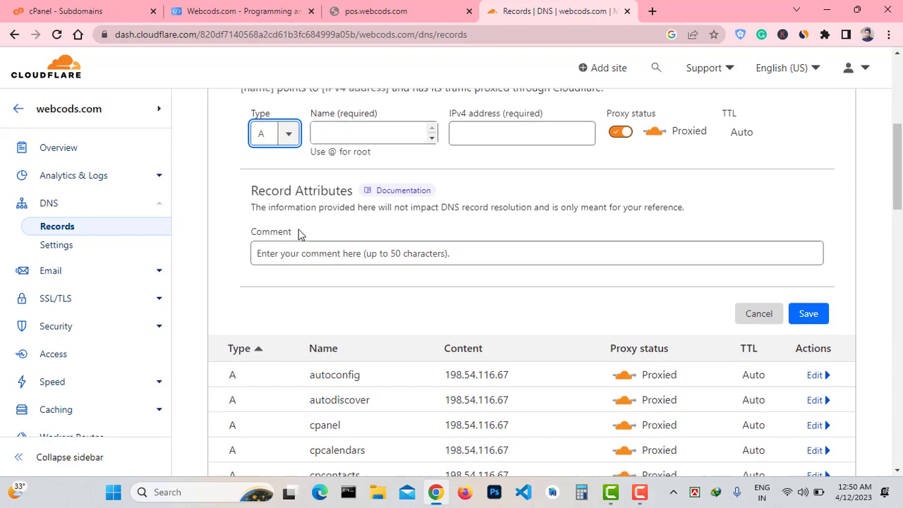
{"action": "left_click", "coordinate": [363, 132]}
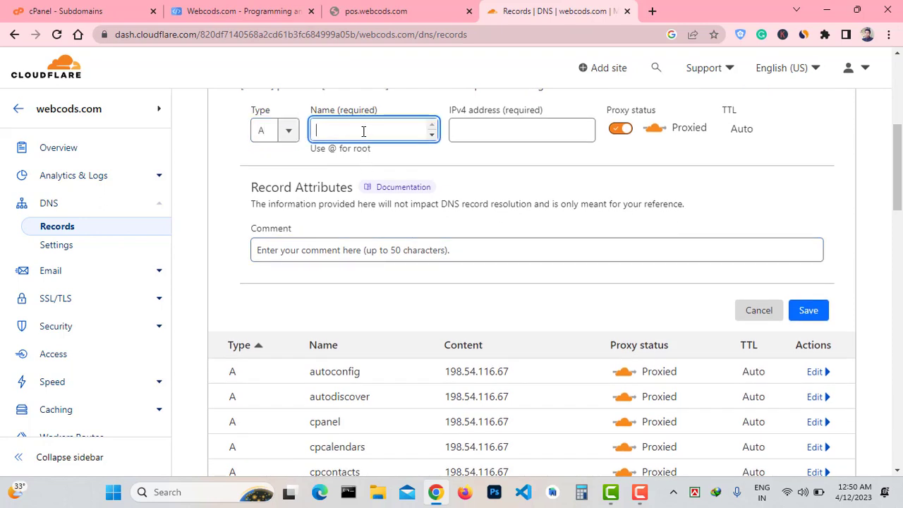
{"action": "type", "text": "pos"}
{"action": "scroll", "coordinate": [367, 152], "scroll_direction": "up", "scroll_amount": 1}
{"action": "left_click", "coordinate": [506, 195]}
{"action": "left_click", "coordinate": [656, 344]}
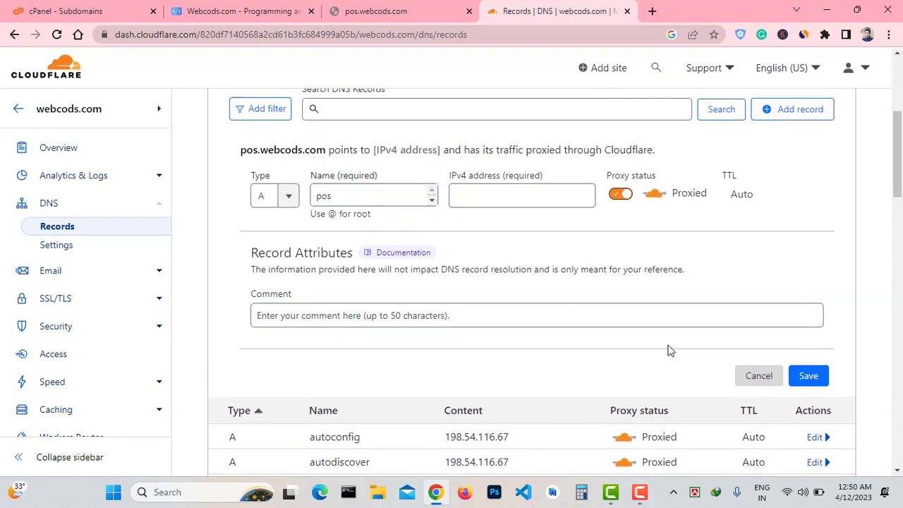
Step: Copy the IP address 198.54.116.67 from the existing cpanel record into the new pos record's IPv4 address
{"action": "scroll", "coordinate": [568, 346], "scroll_direction": "down", "scroll_amount": 3}
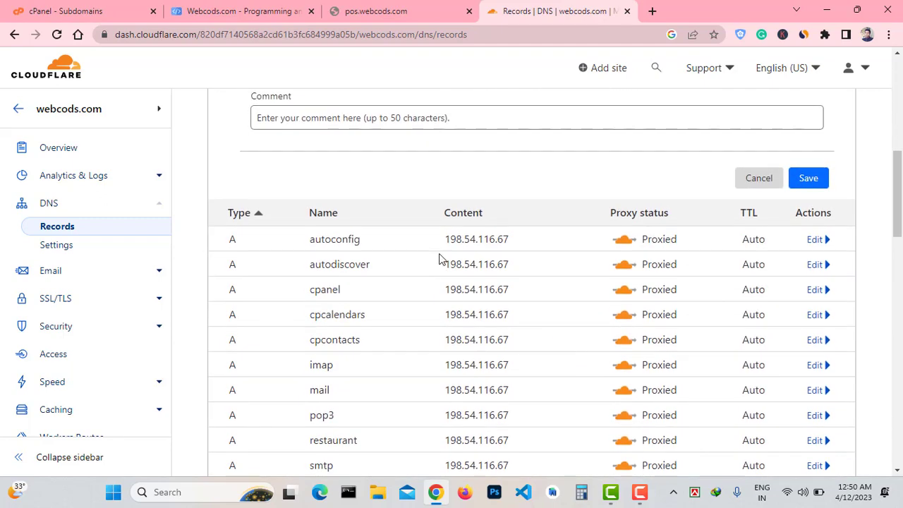
{"action": "left_click_drag", "start_coordinate": [435, 241], "coordinate": [513, 243]}
{"action": "scroll", "coordinate": [520, 295], "scroll_direction": "down", "scroll_amount": 2}
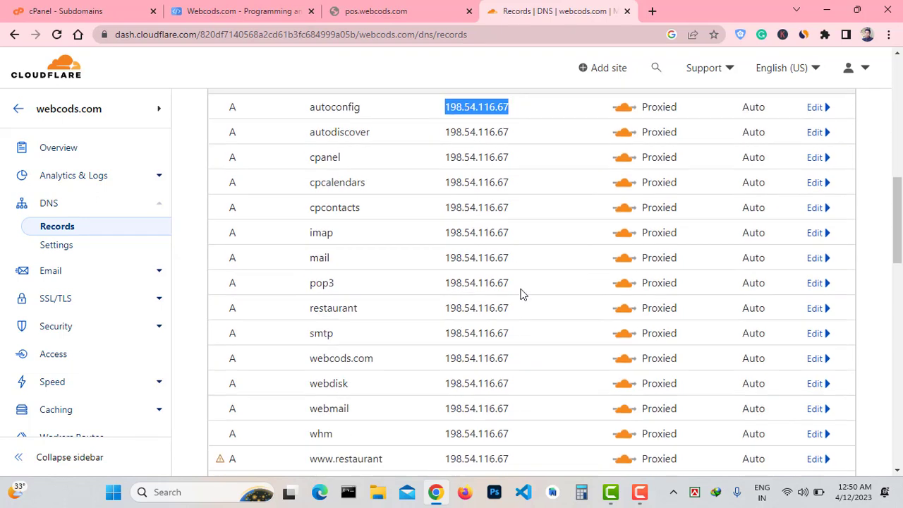
{"action": "scroll", "coordinate": [520, 294], "scroll_direction": "up", "scroll_amount": 1}
{"action": "double_click", "coordinate": [465, 224]}
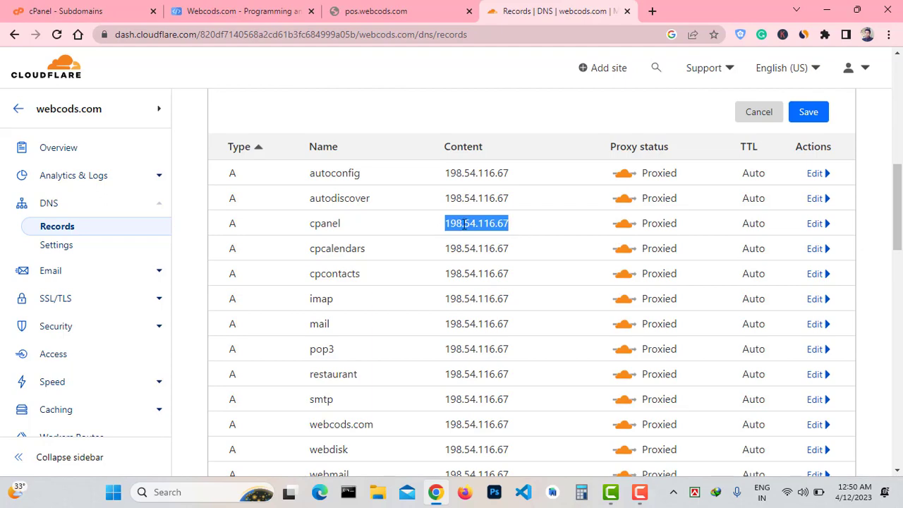
{"action": "right_click", "coordinate": [515, 236]}
{"action": "left_click", "coordinate": [521, 238]}
{"action": "scroll", "coordinate": [517, 242], "scroll_direction": "up", "scroll_amount": 4}
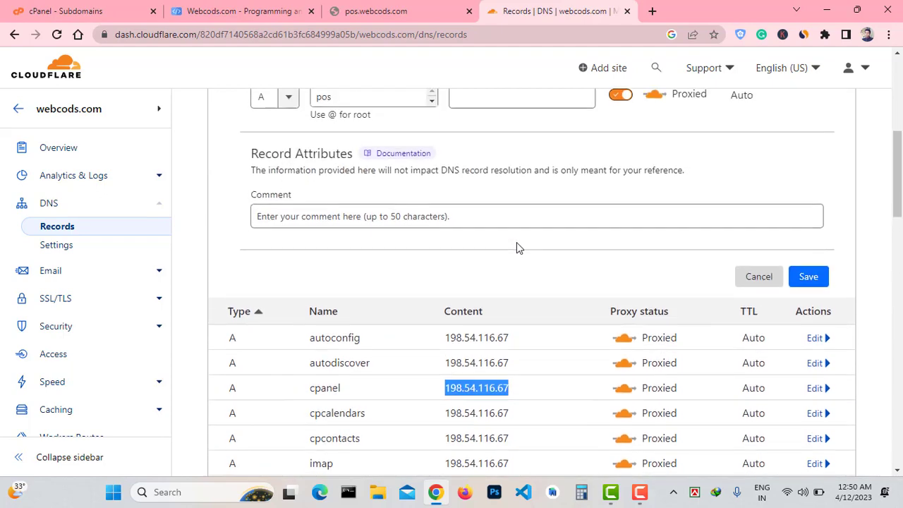
{"action": "scroll", "coordinate": [517, 242], "scroll_direction": "down", "scroll_amount": 1}
{"action": "left_click", "coordinate": [514, 136]}
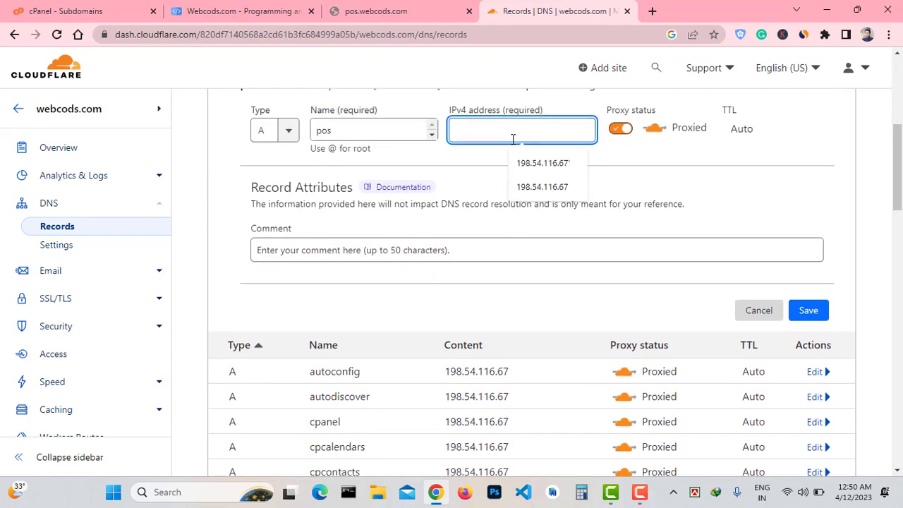
{"action": "key", "text": "ctrl+v"}
{"action": "left_click", "coordinate": [462, 189]}
{"action": "scroll", "coordinate": [484, 198], "scroll_direction": "up", "scroll_amount": 2}
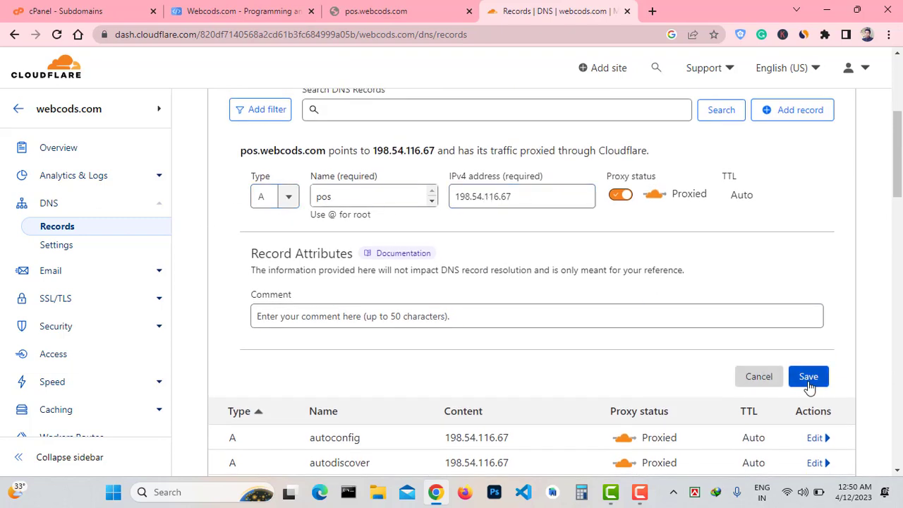
Step: Add the comment "pos.webcods.com DNS record" to the pos record and save it
{"action": "left_click", "coordinate": [405, 316]}
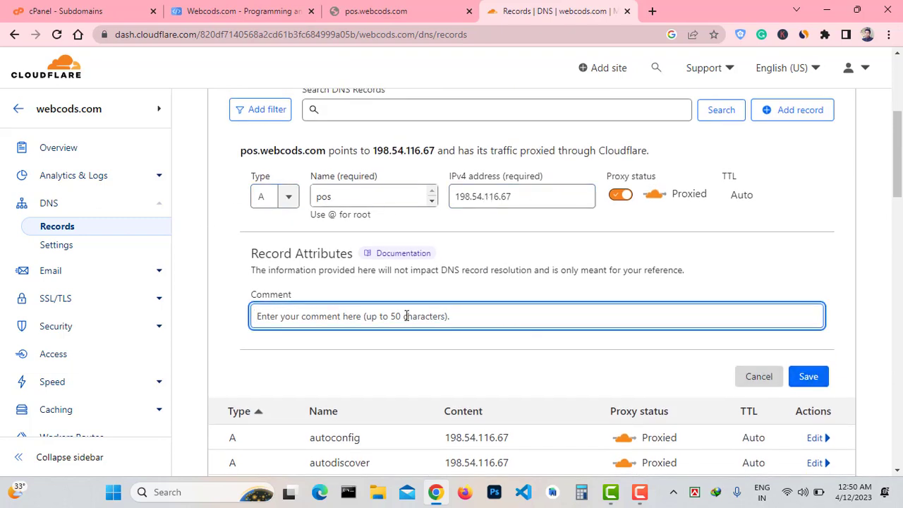
{"action": "type", "text": "g"}
{"action": "key", "text": "BackSpace"}
{"action": "type", "text": "PO"}
{"action": "key", "text": "BackSpace"}
{"action": "type", "text": "pos.webcods.com DNS"}
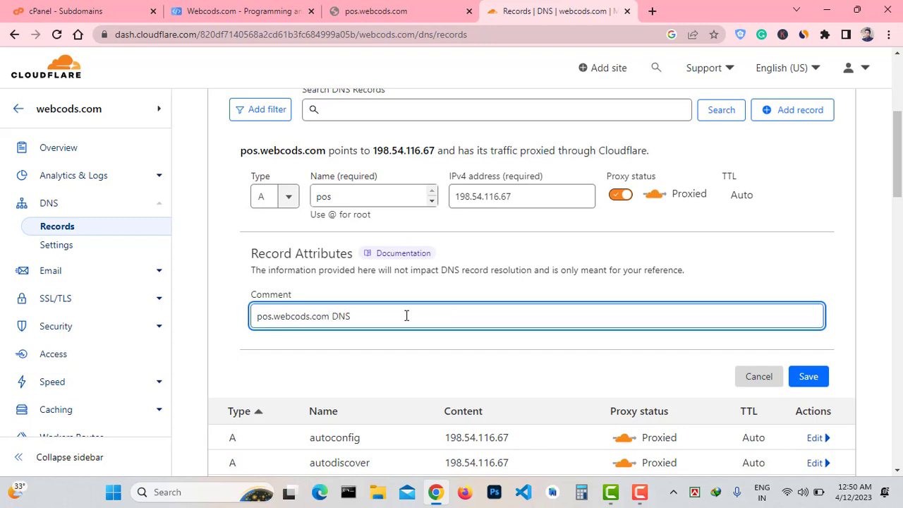
{"action": "left_click", "coordinate": [803, 380]}
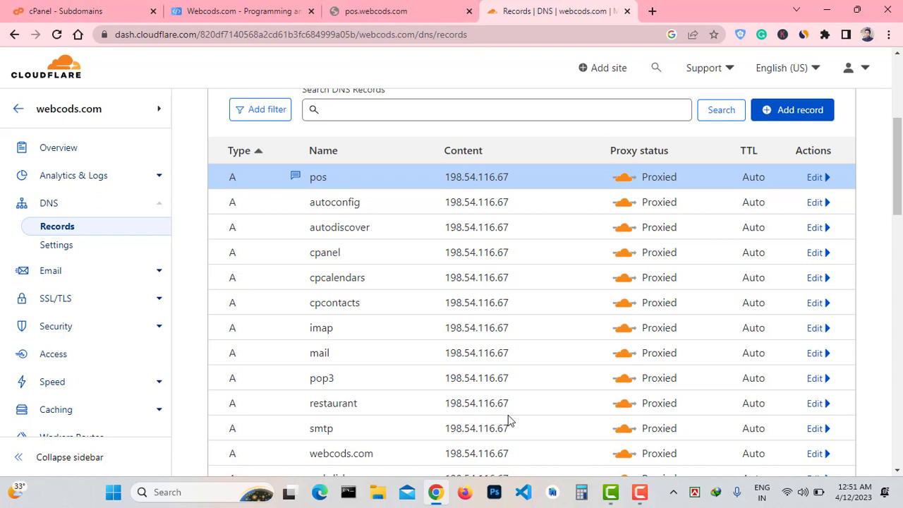
{"action": "scroll", "coordinate": [525, 388], "scroll_direction": "up", "scroll_amount": 2}
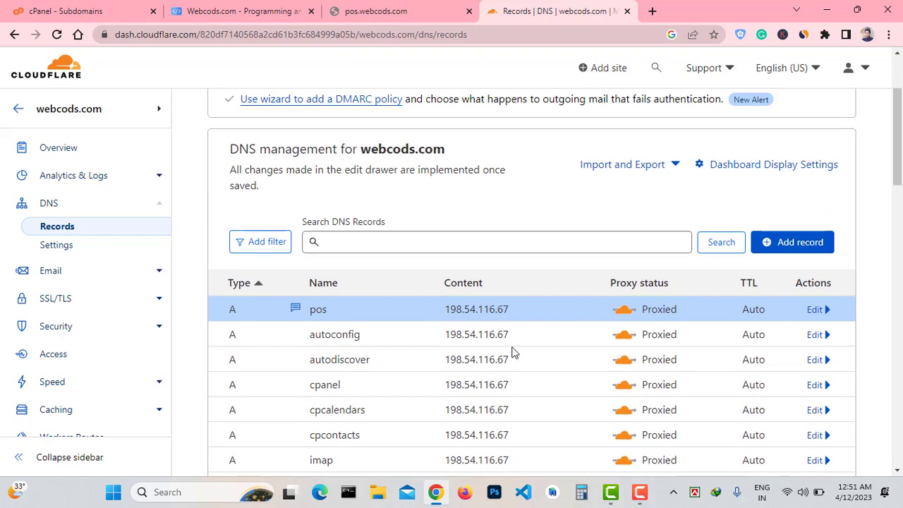
{"action": "double_click", "coordinate": [318, 309]}
{"action": "scroll", "coordinate": [351, 297], "scroll_direction": "up", "scroll_amount": 2}
{"action": "scroll", "coordinate": [351, 299], "scroll_direction": "down", "scroll_amount": 2}
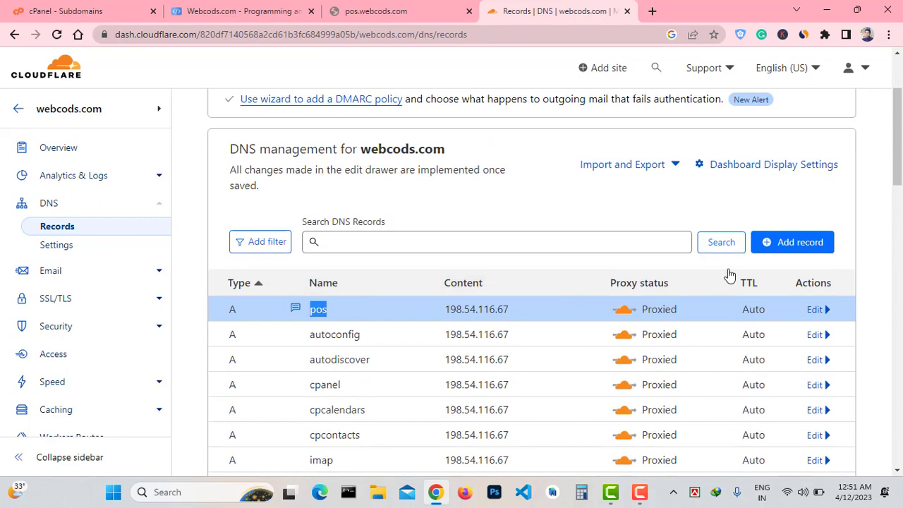
{"action": "left_click", "coordinate": [779, 247]}
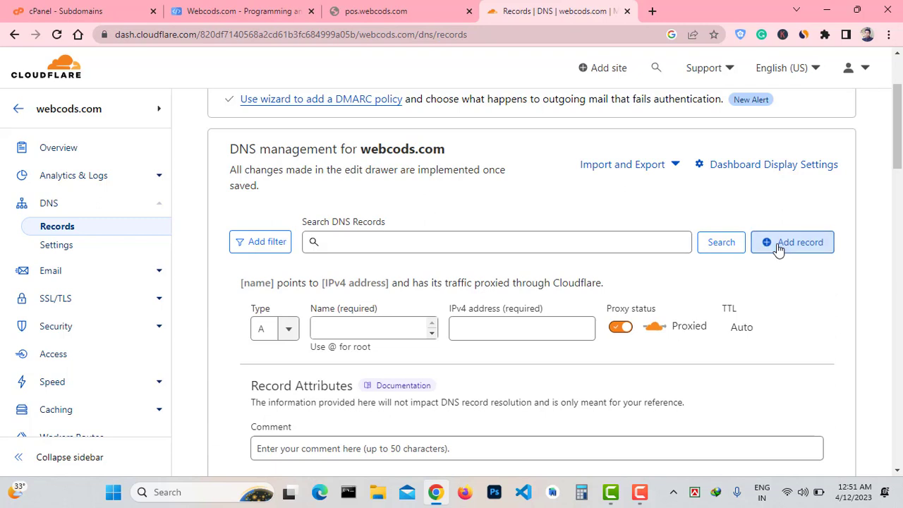
{"action": "scroll", "coordinate": [465, 326], "scroll_direction": "down", "scroll_amount": 1}
{"action": "left_click", "coordinate": [363, 268]}
{"action": "type", "text": "www.pos"}
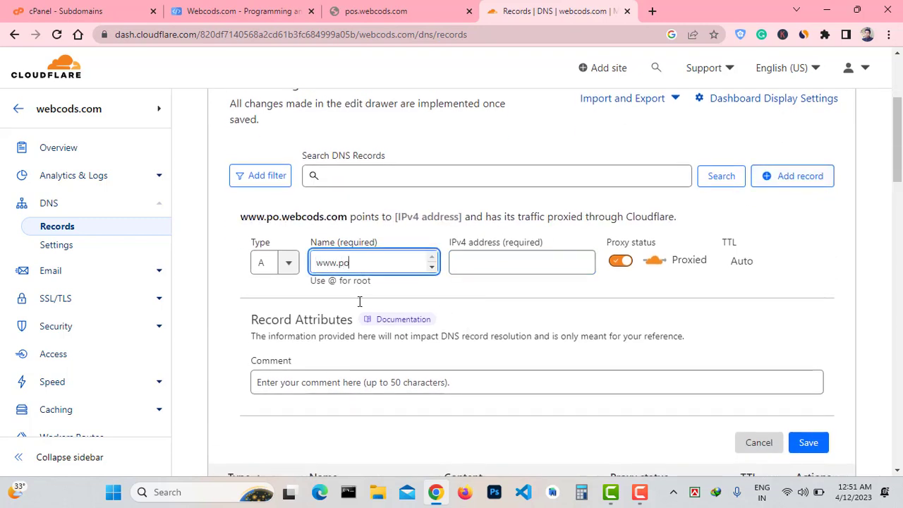
{"action": "scroll", "coordinate": [466, 346], "scroll_direction": "down", "scroll_amount": 2}
{"action": "left_click_drag", "start_coordinate": [443, 372], "coordinate": [514, 377]}
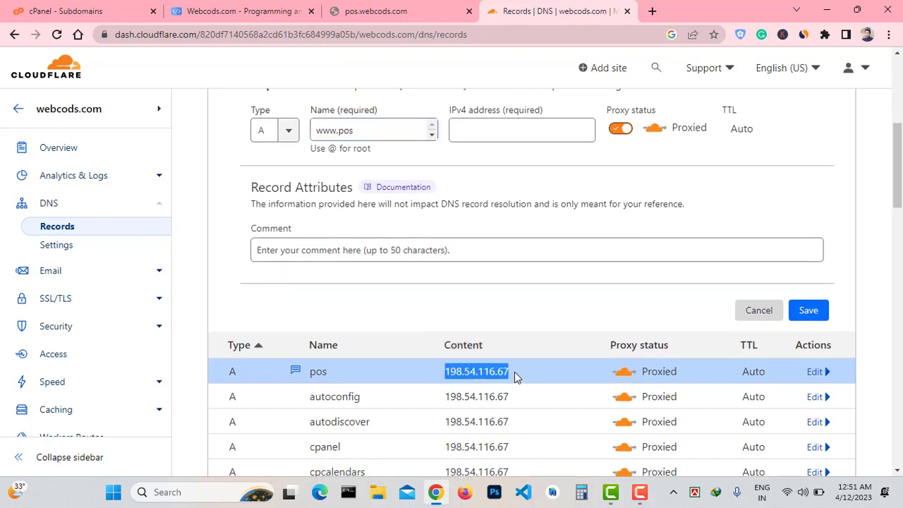
{"action": "left_click", "coordinate": [567, 135]}
{"action": "key", "text": "ctrl+v"}
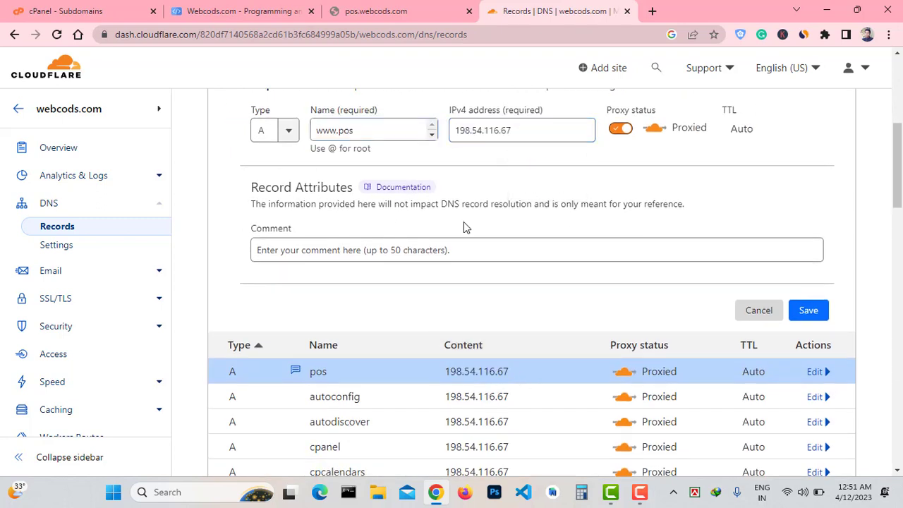
{"action": "left_click", "coordinate": [443, 243]}
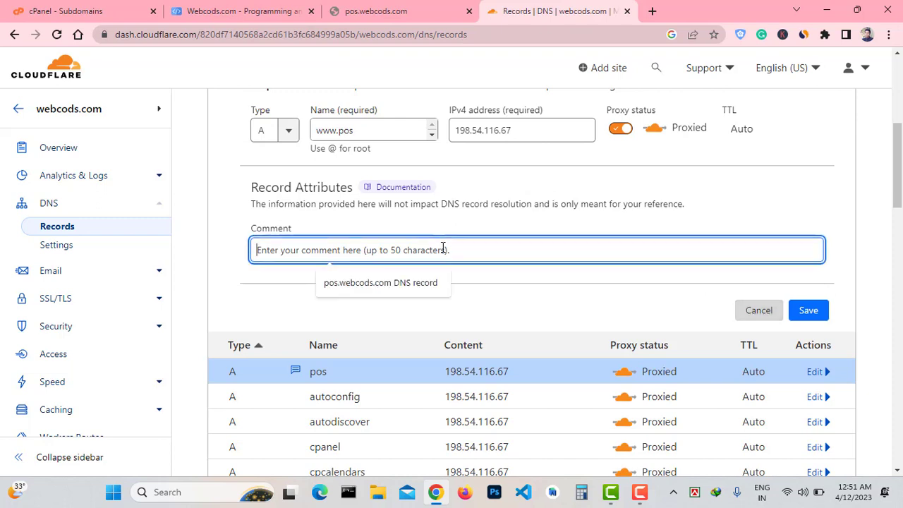
{"action": "type", "text": "www.pos.webc"}
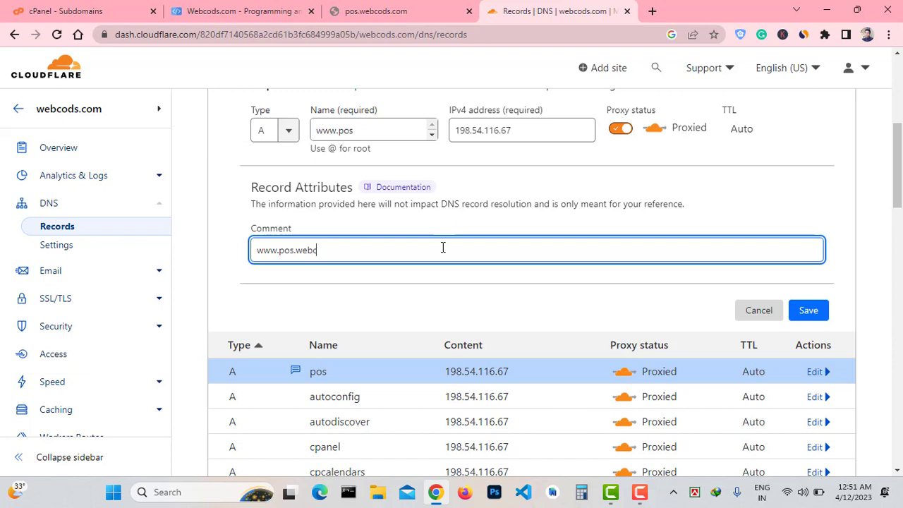
{"action": "type", "text": "ods.com subdomain"}
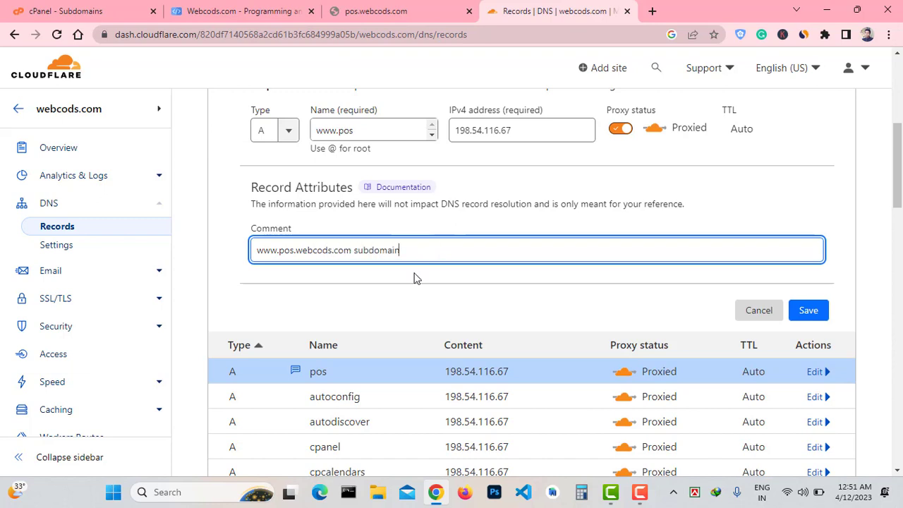
{"action": "type", "text": " DNS record"}
{"action": "left_click", "coordinate": [815, 310]}
{"action": "left_click", "coordinate": [816, 310]}
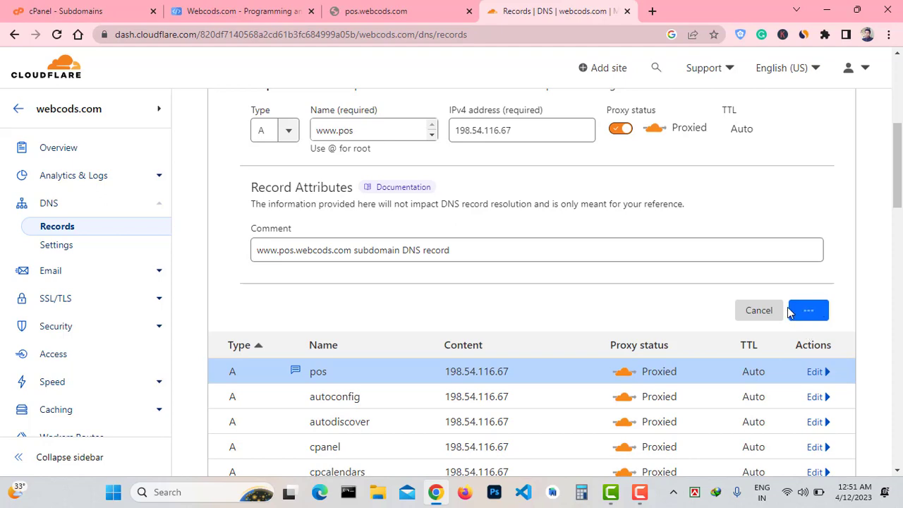
{"action": "scroll", "coordinate": [317, 167], "scroll_direction": "up", "scroll_amount": 2}
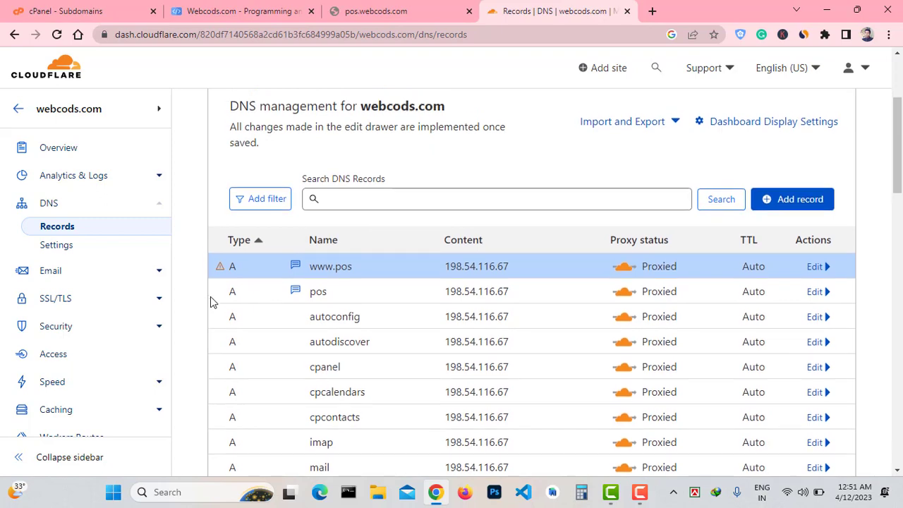
Step: Reload the pos.webcods.com page to check whether the subdomain is reachable with the new DNS records
{"action": "scroll", "coordinate": [211, 302], "scroll_direction": "up", "scroll_amount": 3}
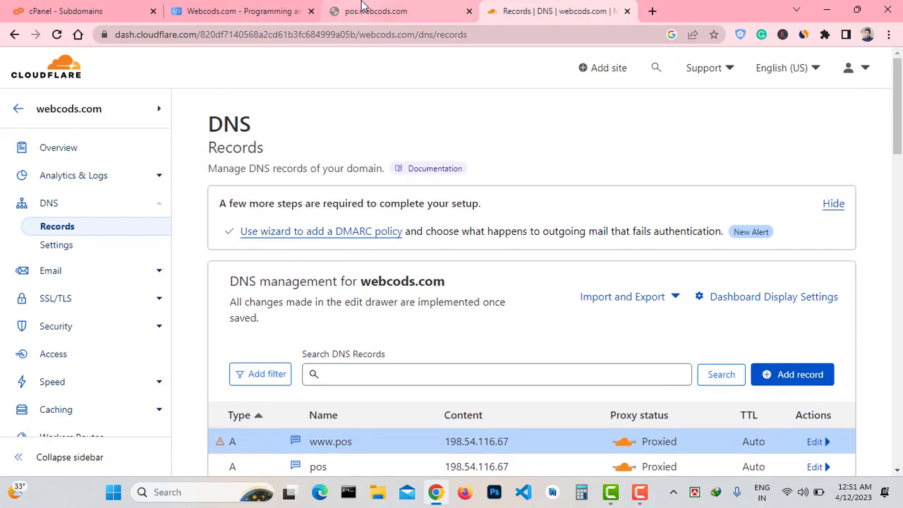
{"action": "left_click", "coordinate": [362, 8]}
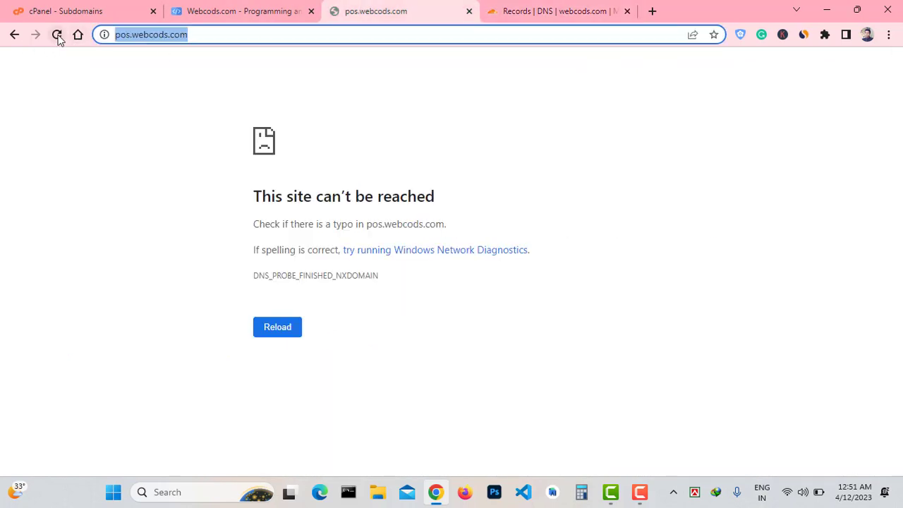
{"action": "left_click", "coordinate": [57, 35]}
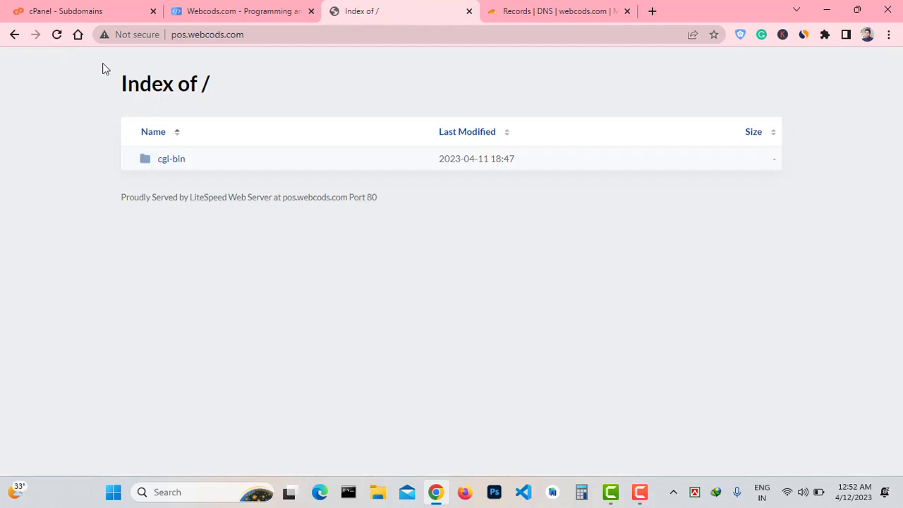
{"action": "double_click", "coordinate": [129, 88]}
{"action": "left_click", "coordinate": [252, 184]}
{"action": "left_click_drag", "start_coordinate": [192, 159], "coordinate": [248, 111]}
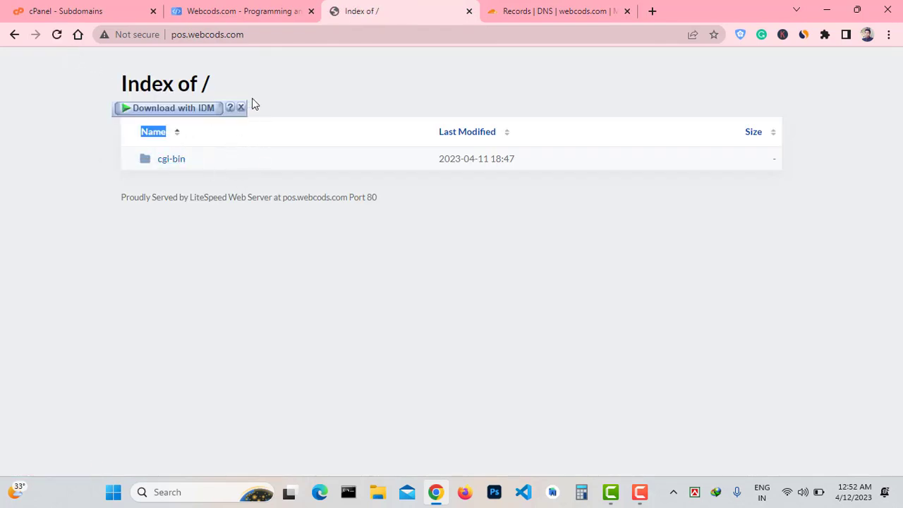
{"action": "left_click", "coordinate": [241, 107]}
Step: Return cPanel to its main page and reload the pos.webcods.com index page
{"action": "left_click", "coordinate": [233, 8]}
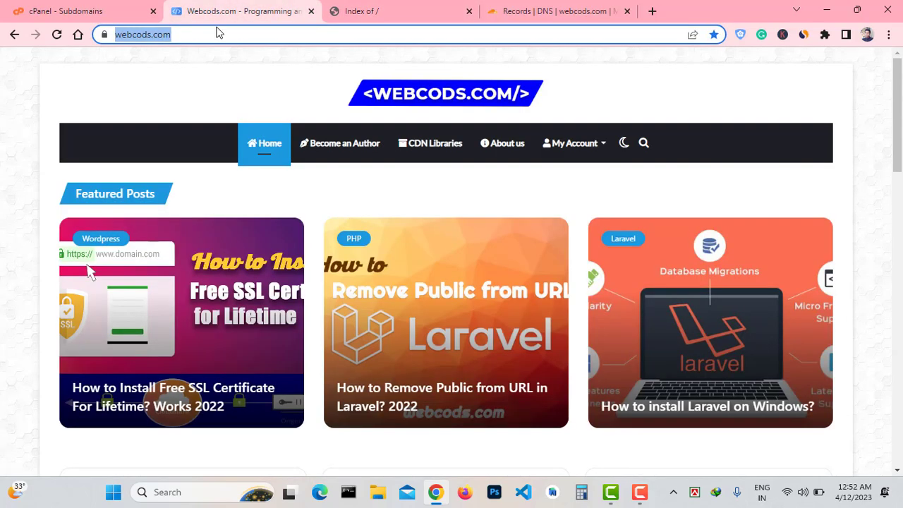
{"action": "left_click", "coordinate": [102, 8]}
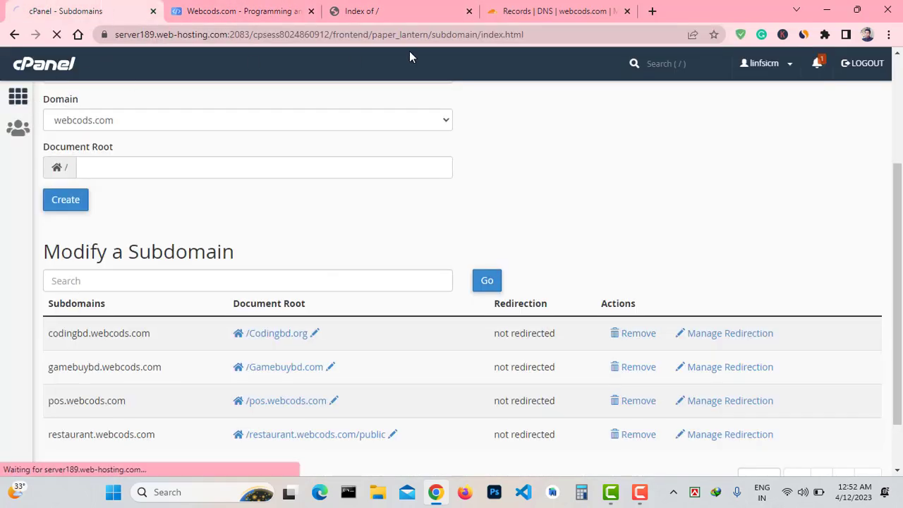
{"action": "left_click", "coordinate": [426, 5]}
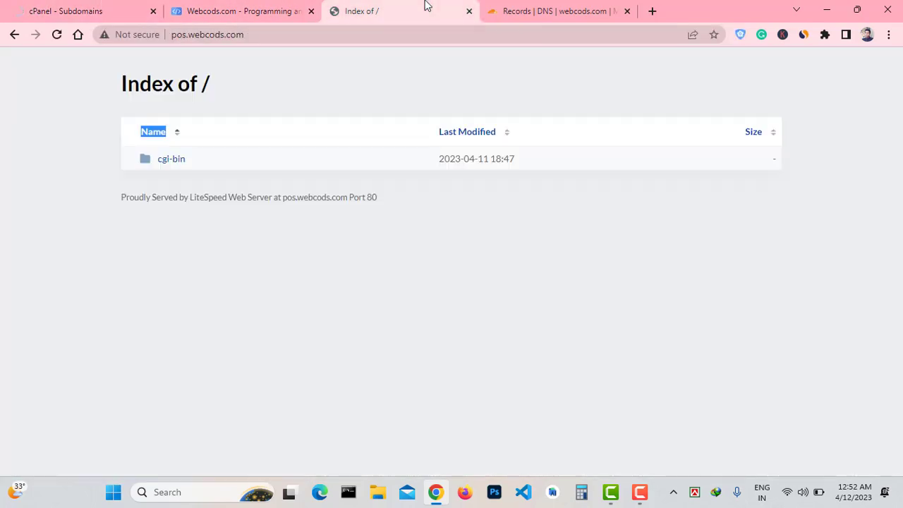
{"action": "left_click", "coordinate": [57, 34]}
{"action": "left_click", "coordinate": [210, 34]}
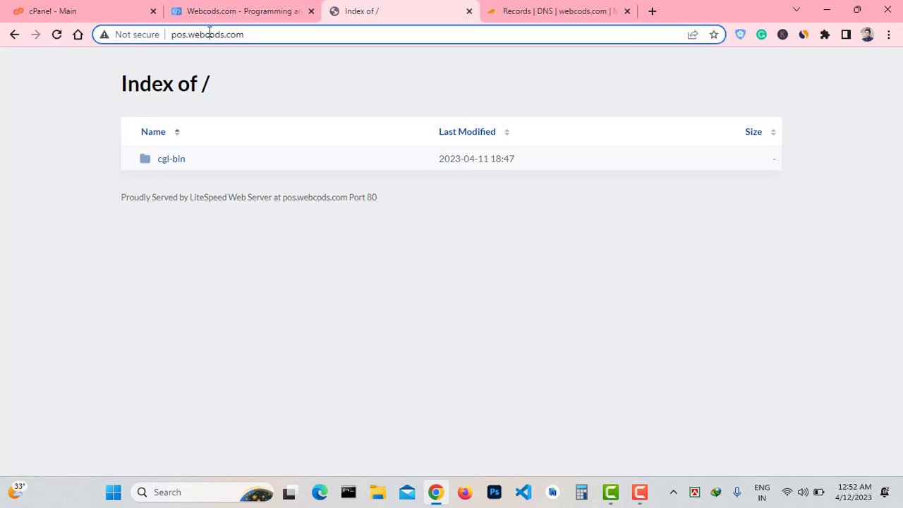
{"action": "key", "text": "Home"}
{"action": "type", "text": "https://"}
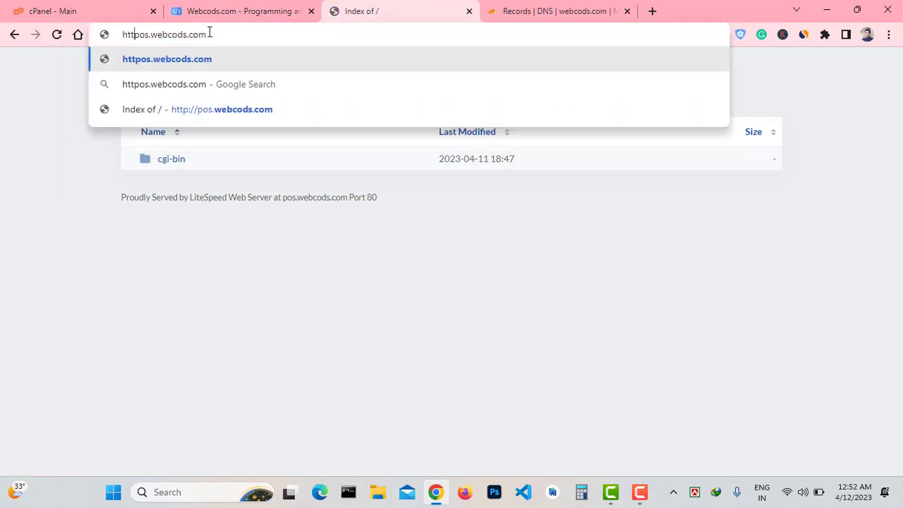
{"action": "key", "text": "Return"}
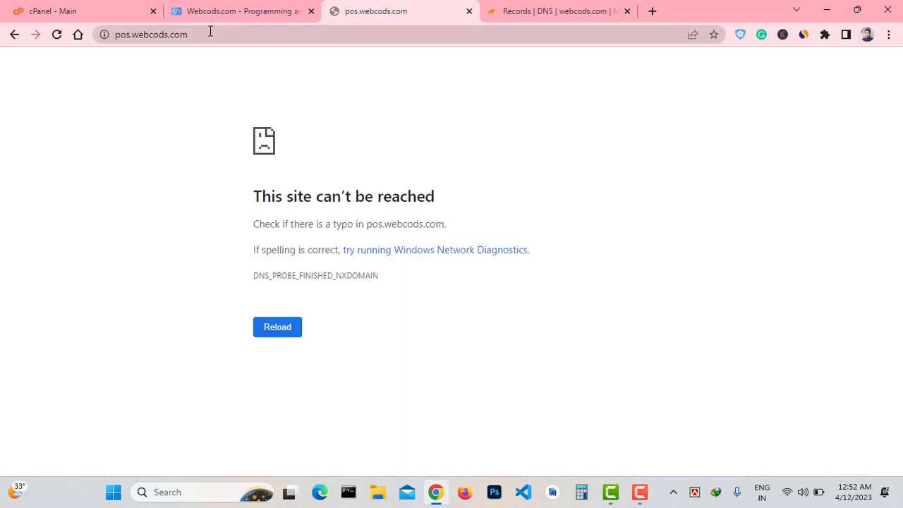
{"action": "left_click_drag", "start_coordinate": [252, 275], "coordinate": [421, 276]}
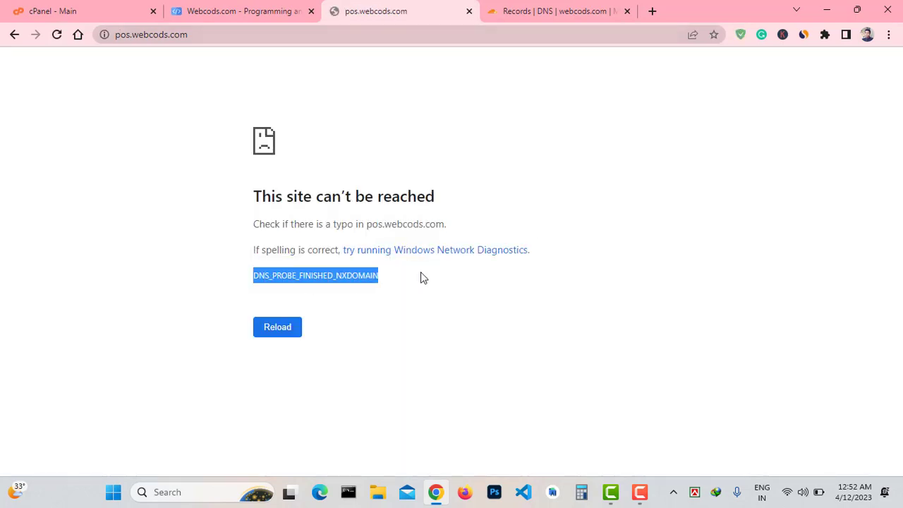
{"action": "left_click", "coordinate": [407, 288]}
Step: Go back to the non-secure pos.webcods.com index, reload it and open its cgi-bin folder
{"action": "left_click", "coordinate": [13, 35]}
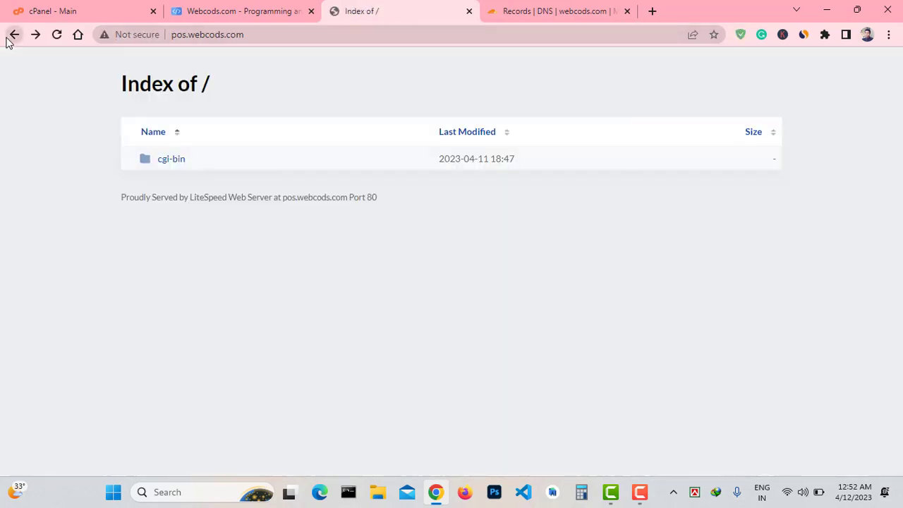
{"action": "left_click", "coordinate": [57, 36]}
{"action": "left_click", "coordinate": [173, 161]}
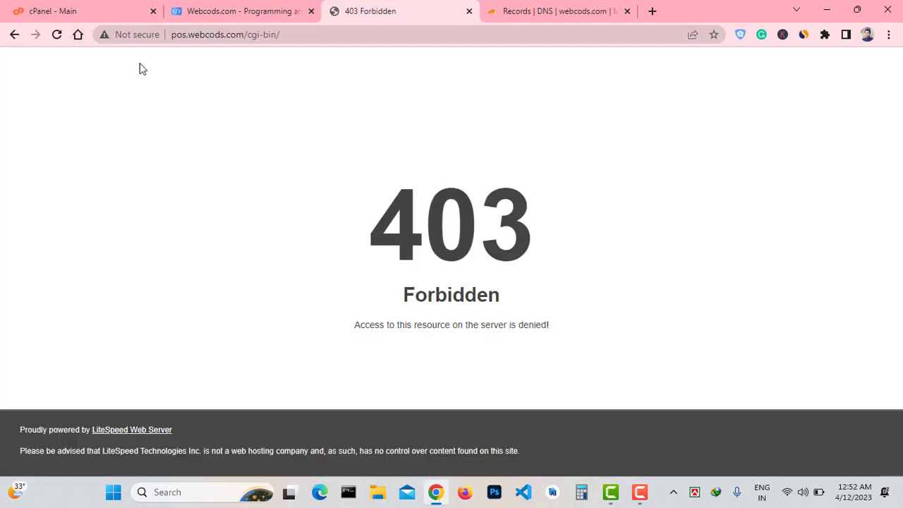